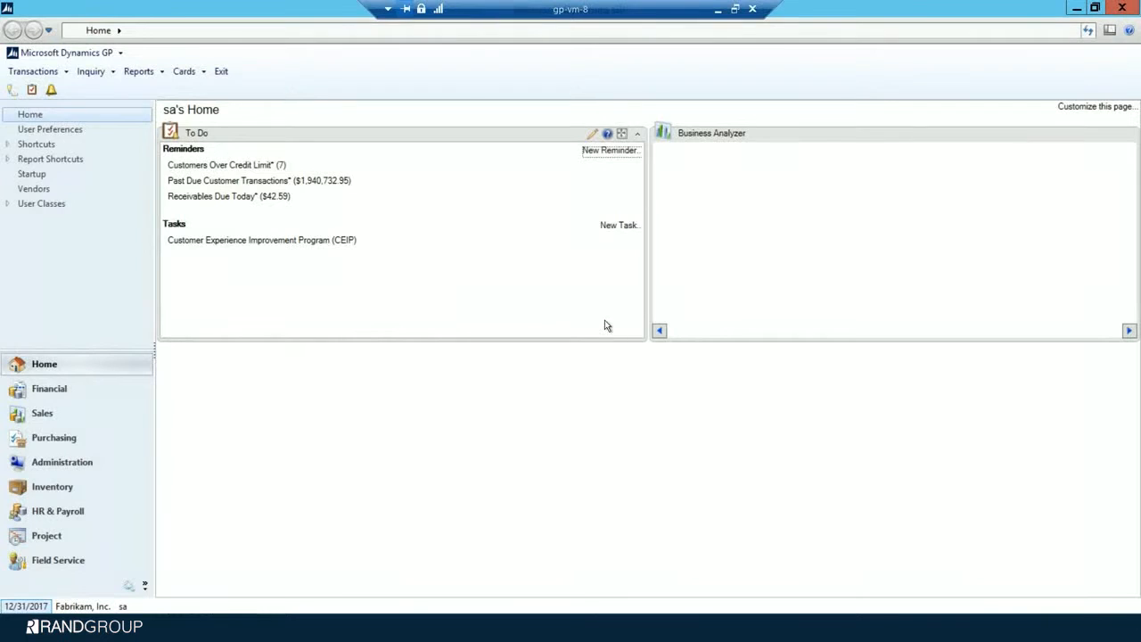
Open the sales Customer Summary and display the first customer's record.
left_click(185, 72)
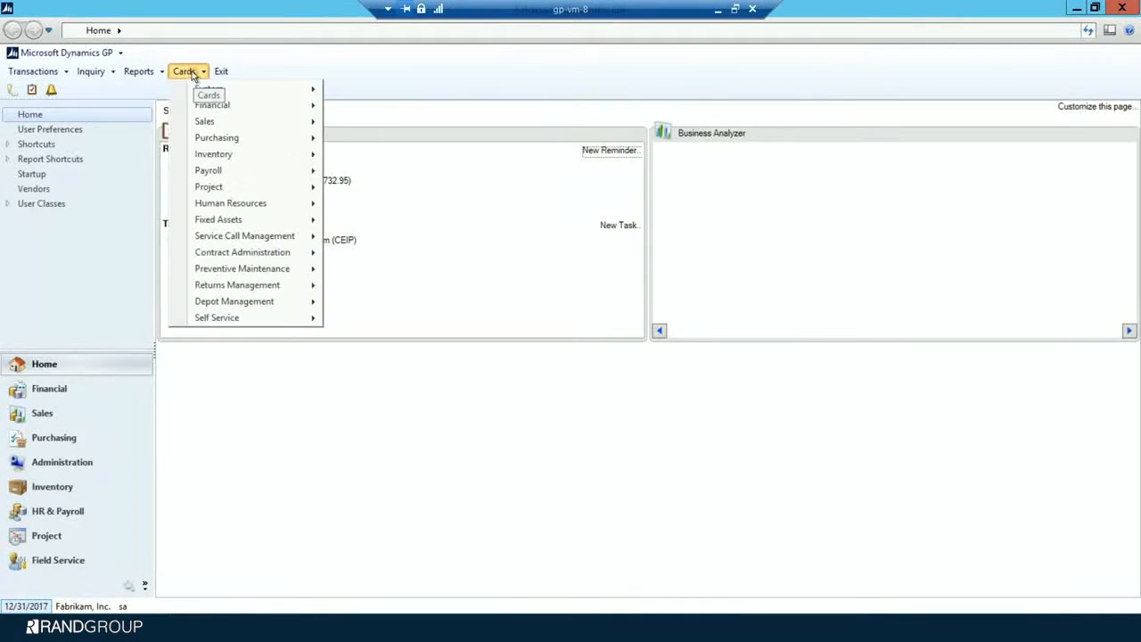
mouse_move(214, 130)
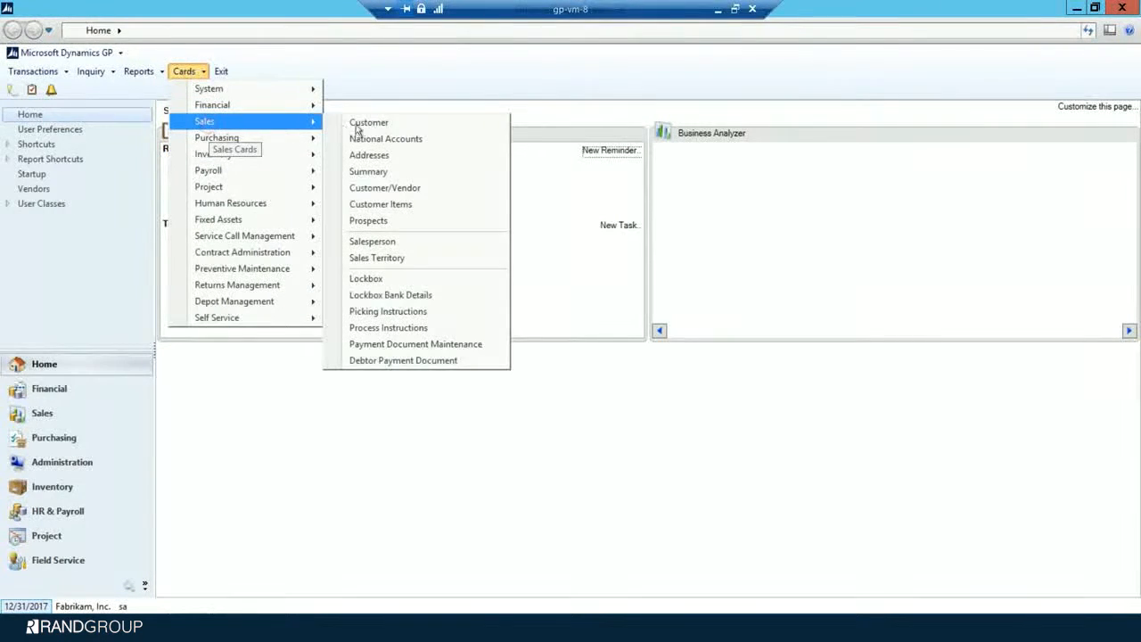
left_click(369, 172)
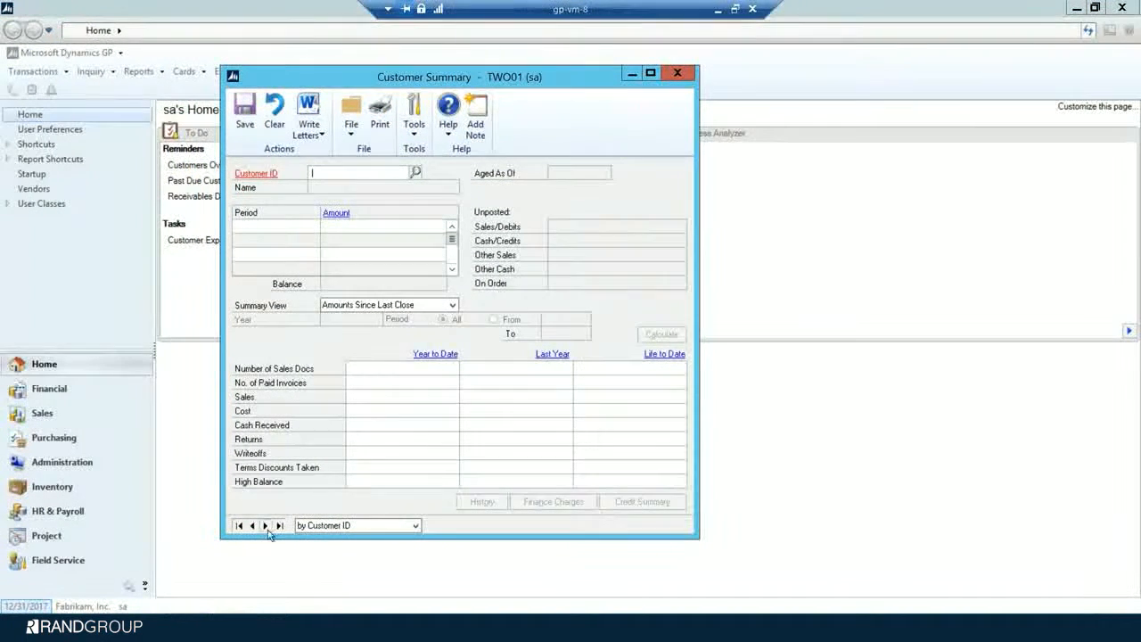
left_click(265, 527)
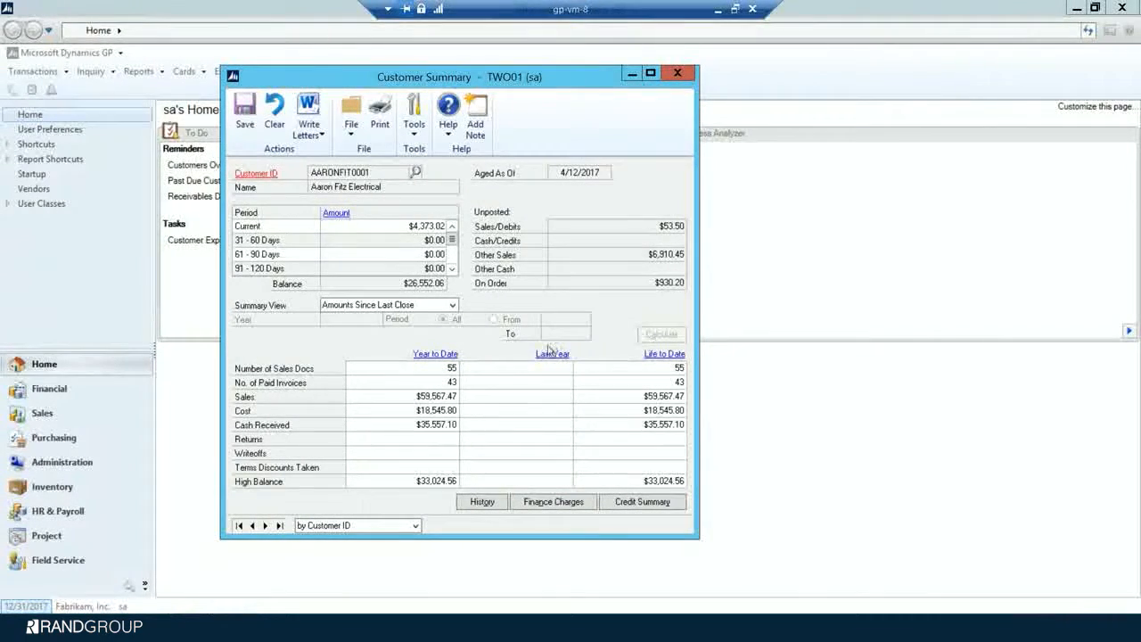
Review the finance charge summary for Aaron Fitz Electrical, close it, and save the customer summary.
left_click(563, 502)
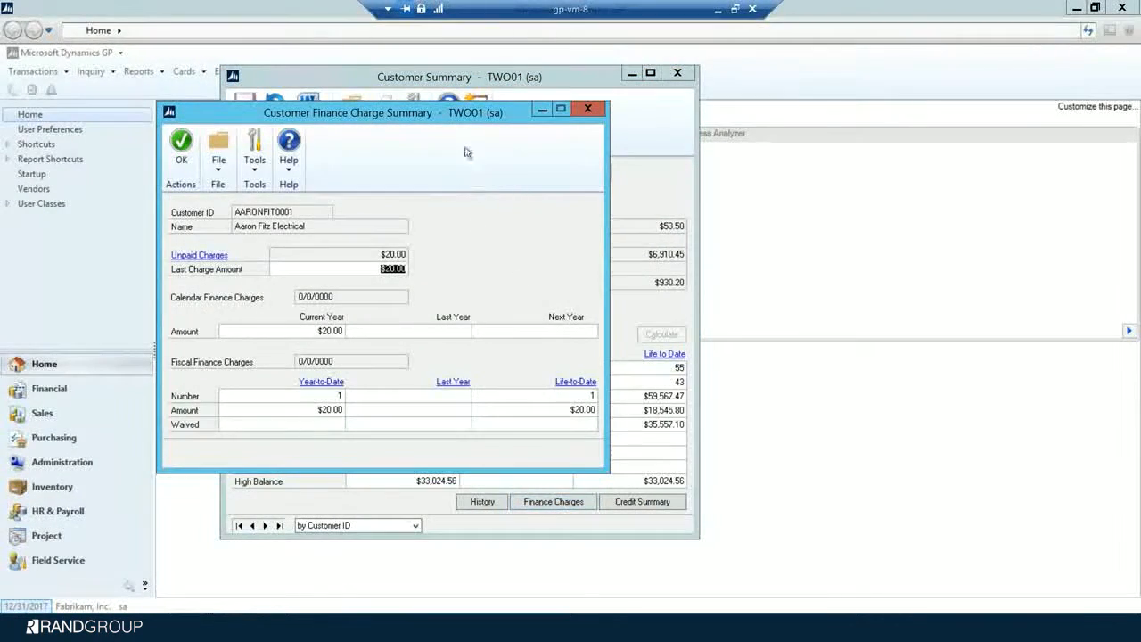
left_click_drag(458, 122, 628, 125)
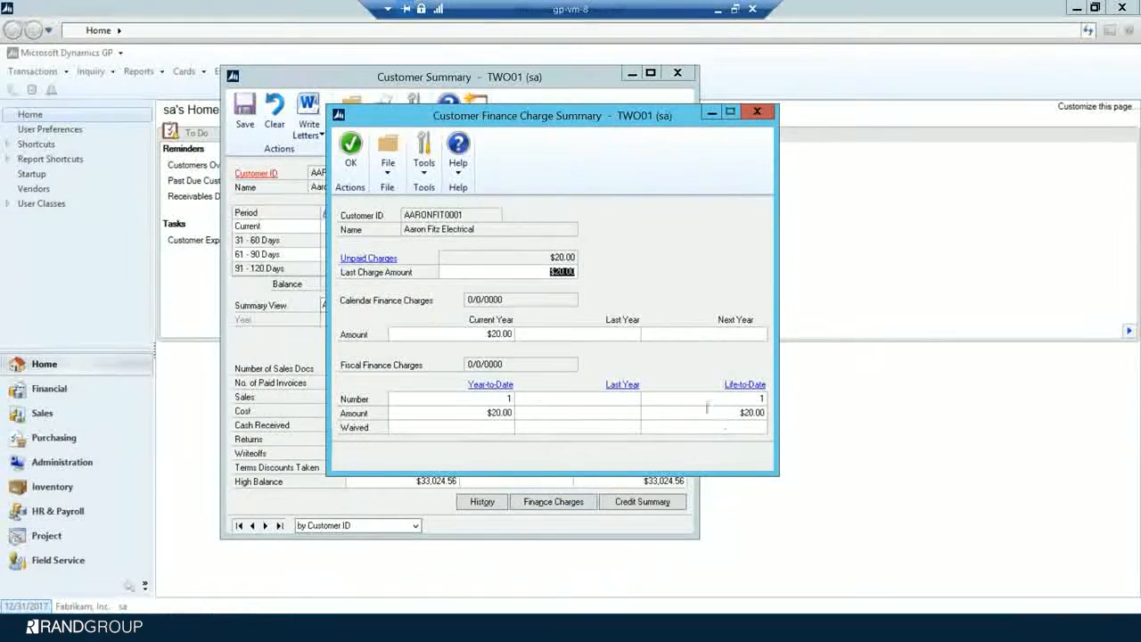
left_click(354, 163)
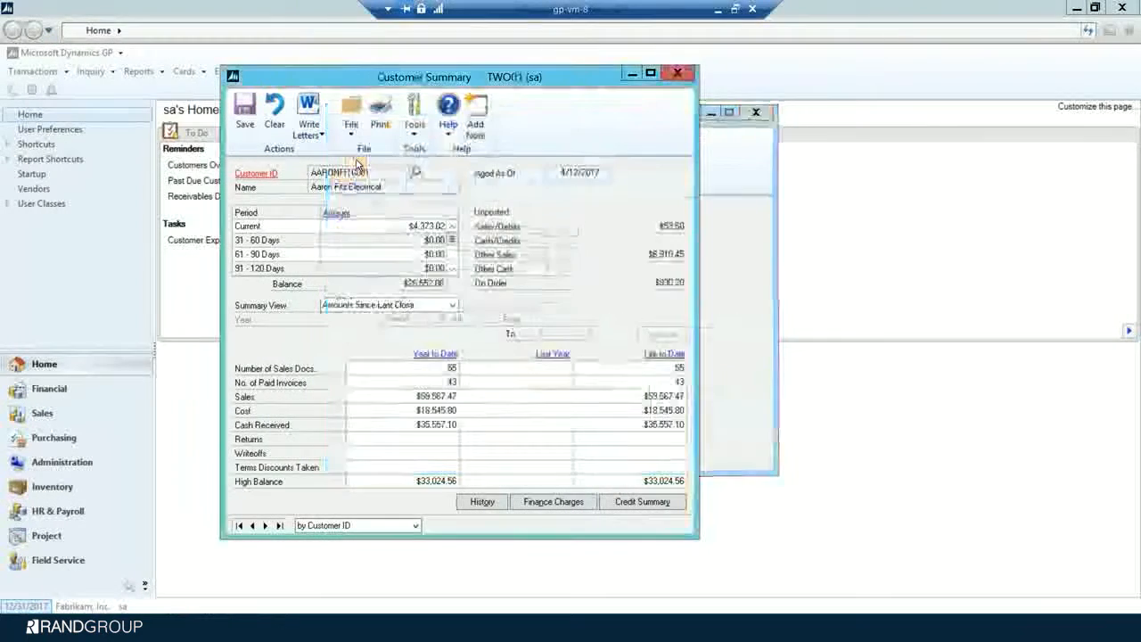
left_click(244, 117)
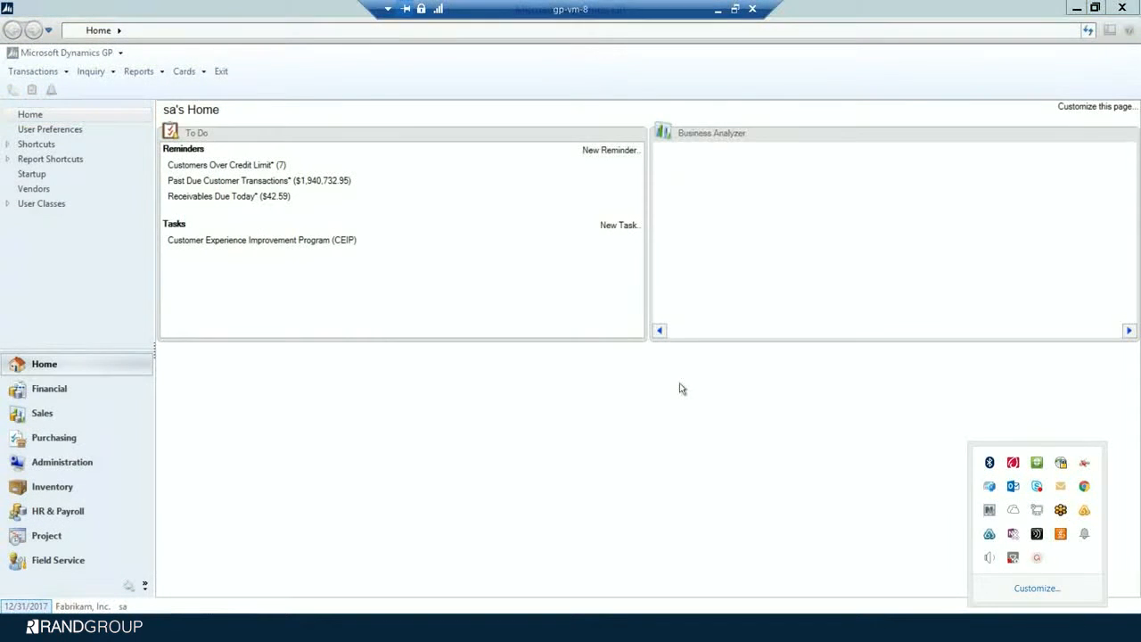
Open SmartList and display the default Customers list under Sales, with the folder tree shown beside it.
left_click(312, 148)
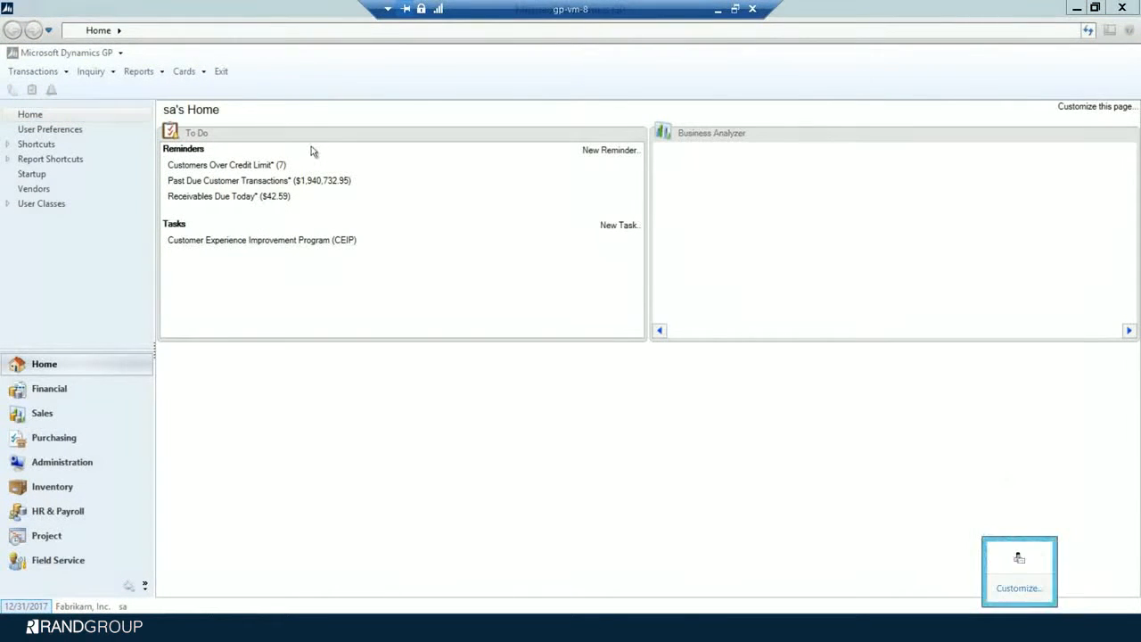
left_click(80, 52)
left_click(73, 161)
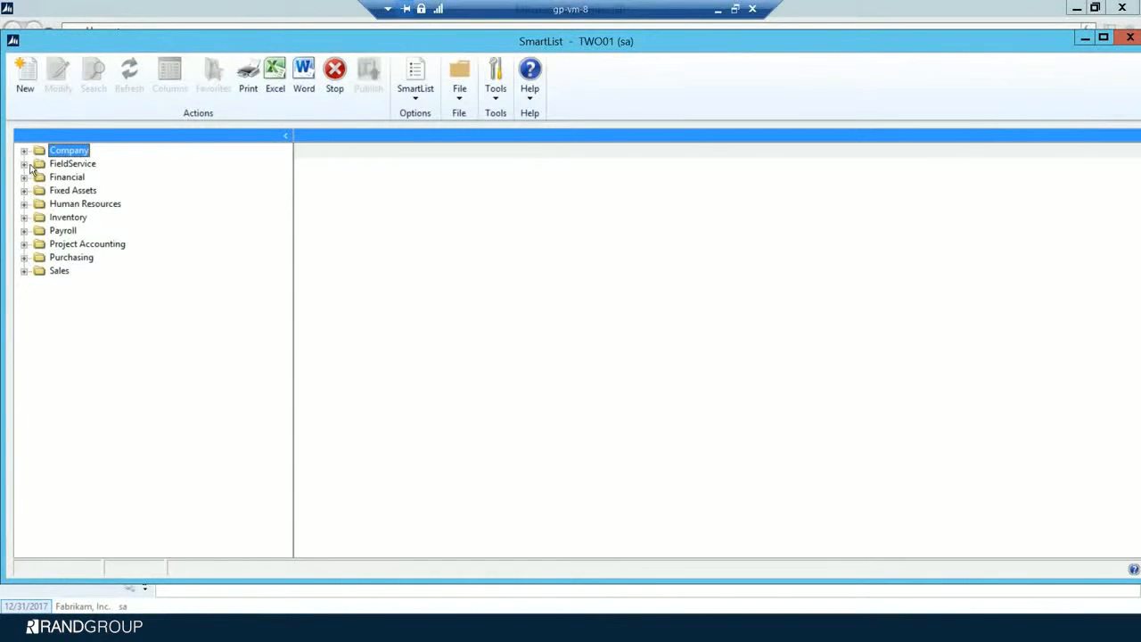
left_click(24, 271)
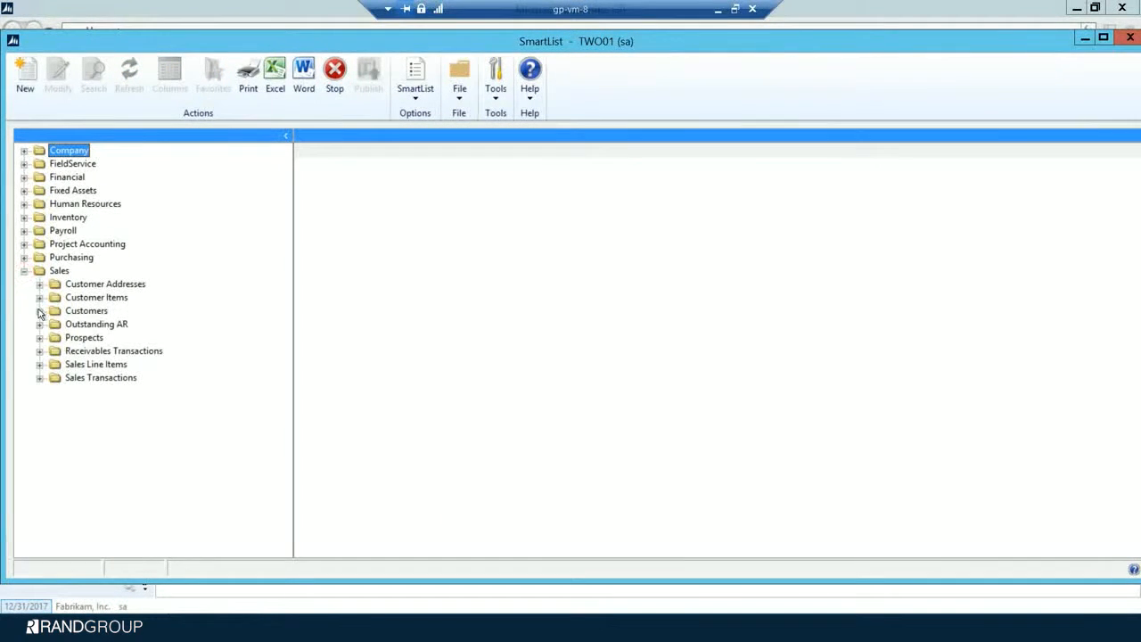
left_click(39, 311)
left_click(75, 325)
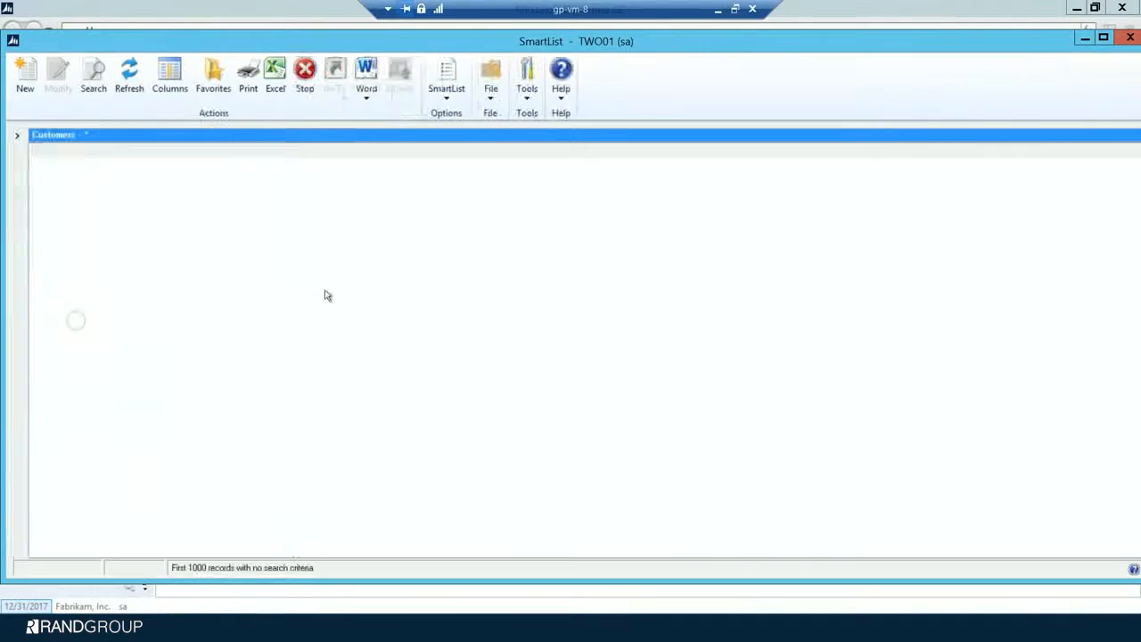
left_click(18, 135)
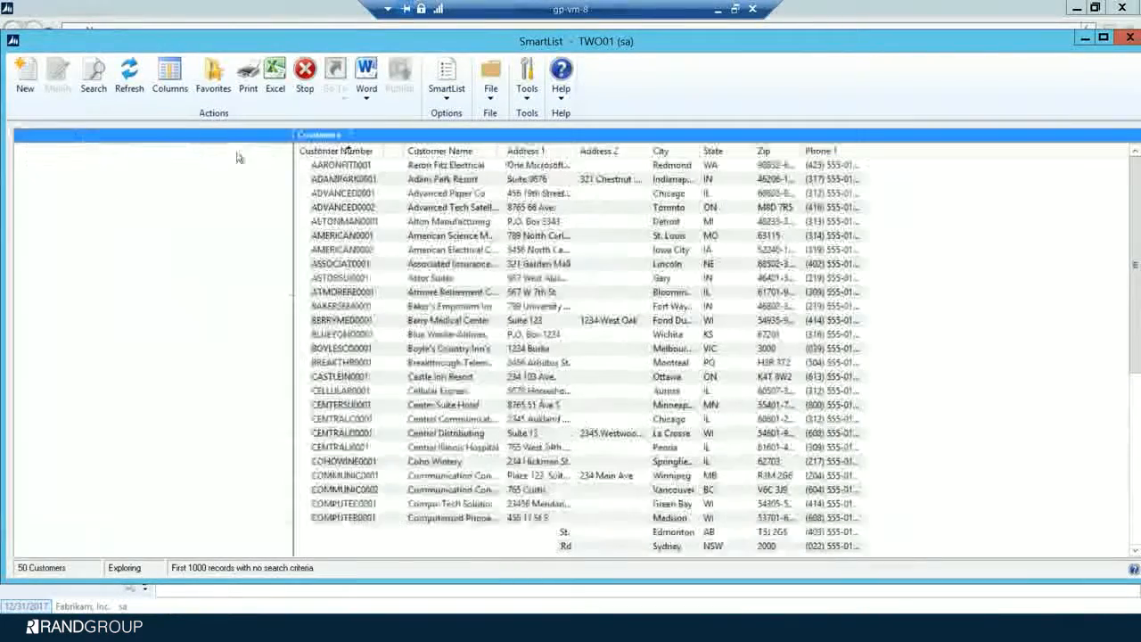
Examine the columns available to add to the Customers list, add none, and close SmartList.
left_click(172, 74)
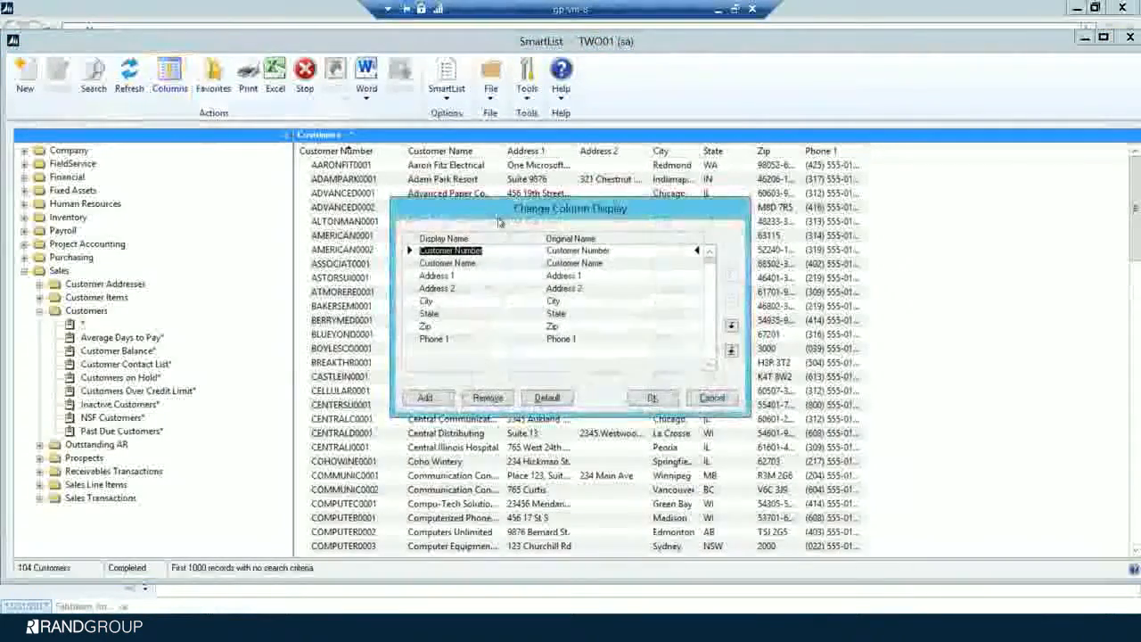
left_click(427, 397)
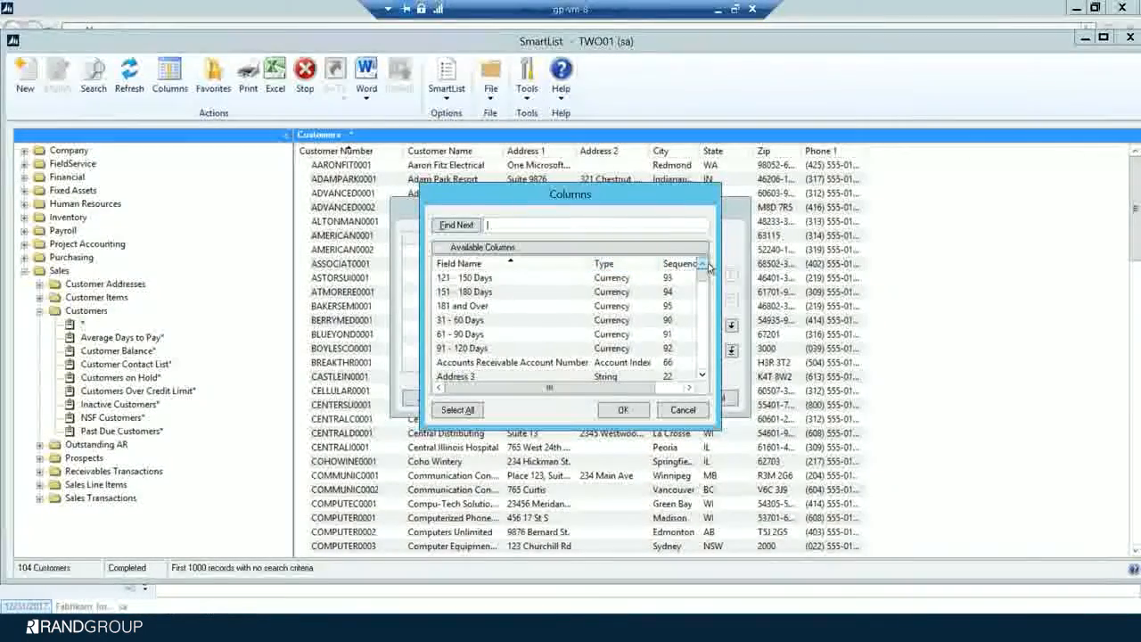
left_click_drag(702, 282, 711, 299)
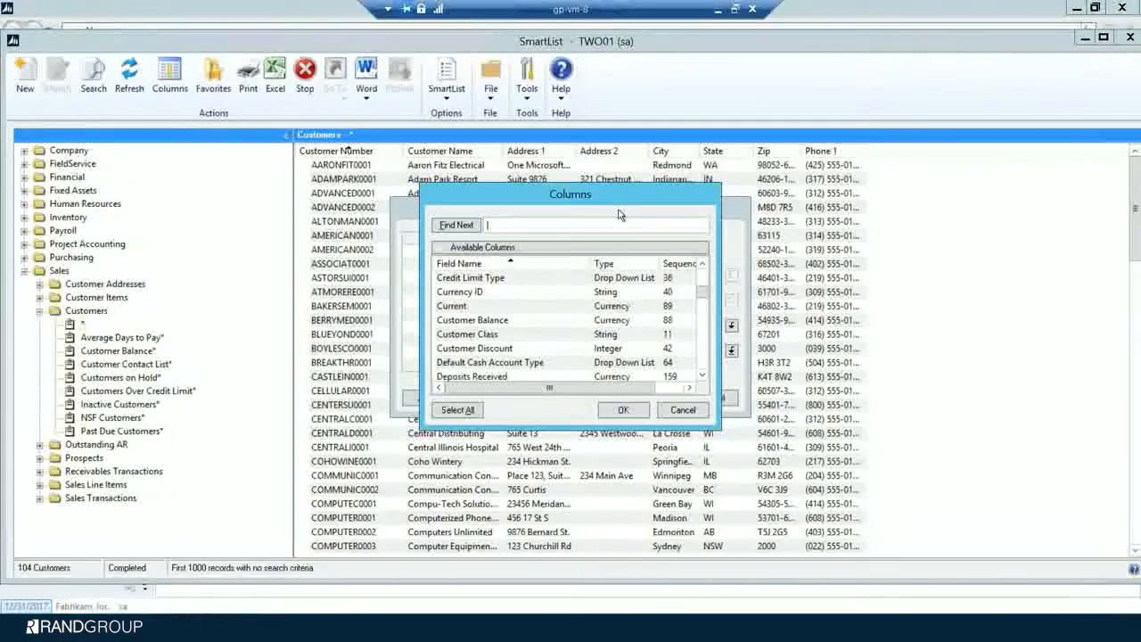
left_click(624, 409)
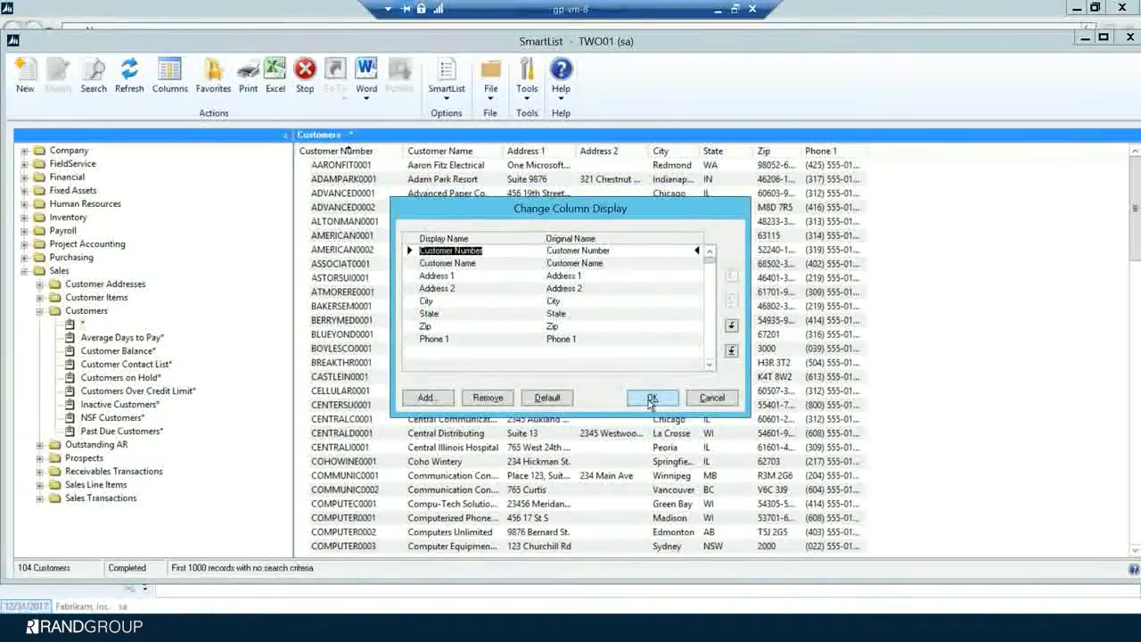
left_click(652, 398)
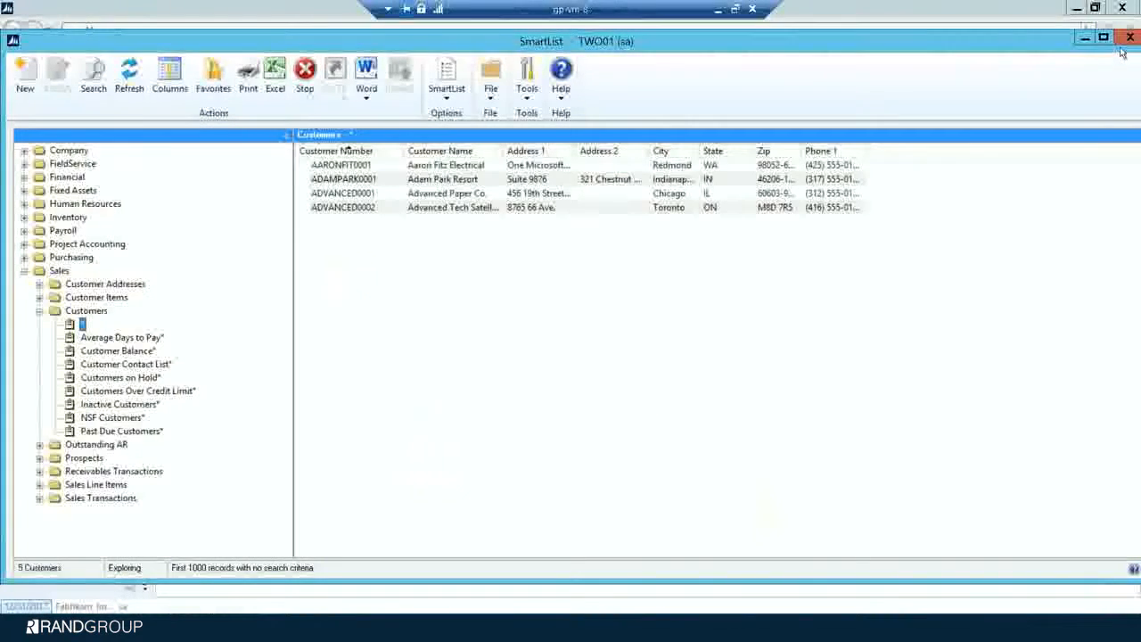
left_click(1130, 37)
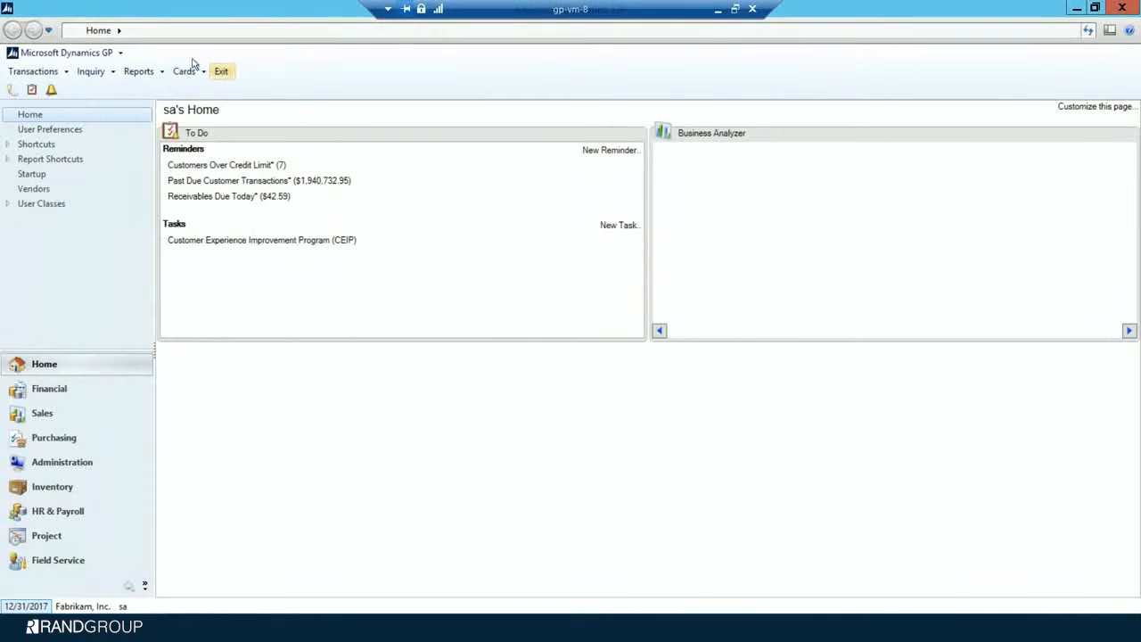
Open the Master Posting routine, enlarge its window downward, and limit the batches to the Sales series.
left_click(88, 54)
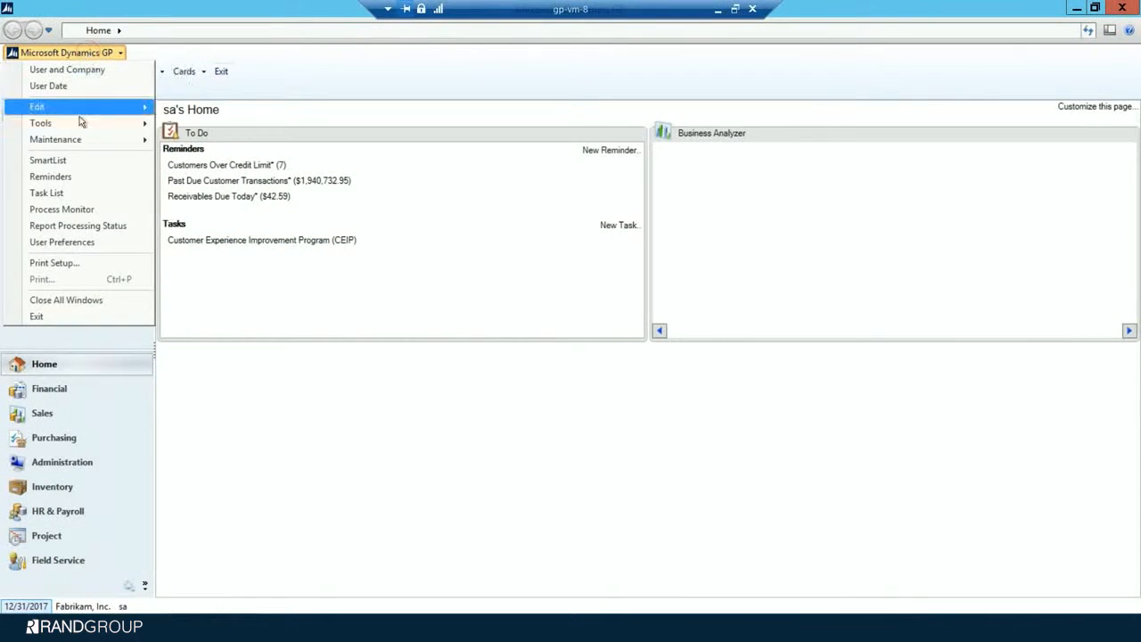
mouse_move(79, 122)
mouse_move(230, 161)
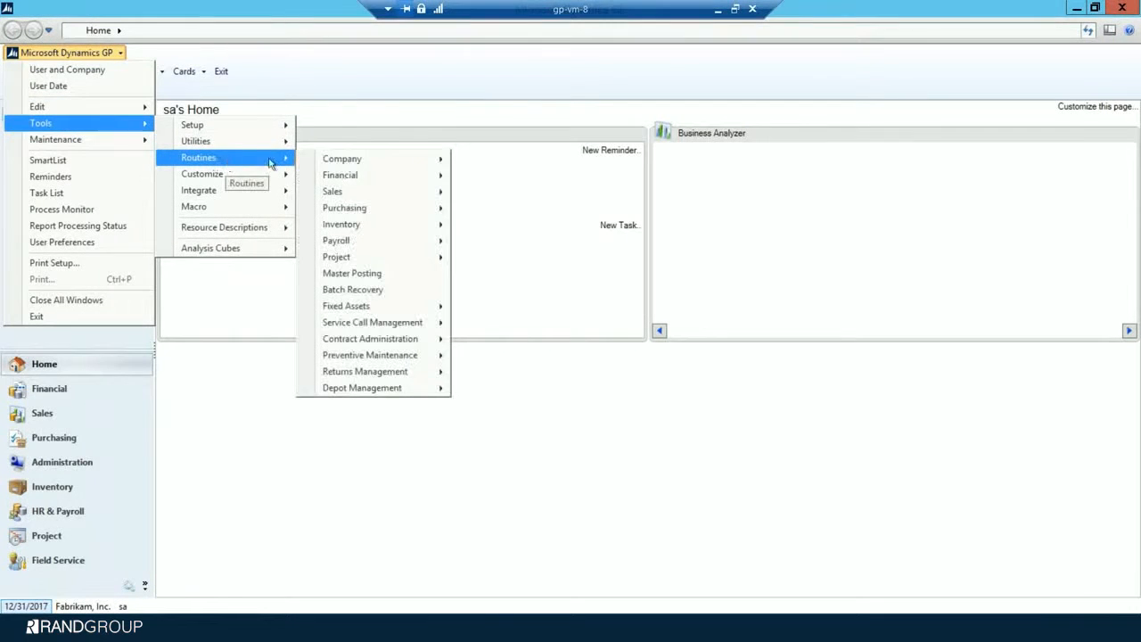
left_click(378, 275)
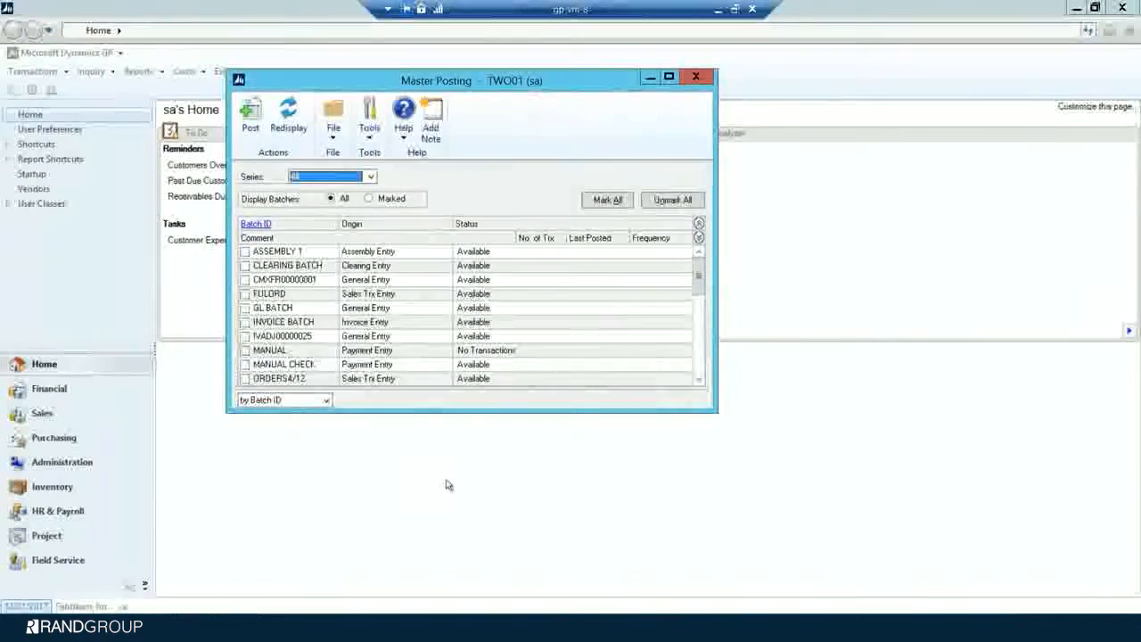
left_click_drag(429, 411, 438, 583)
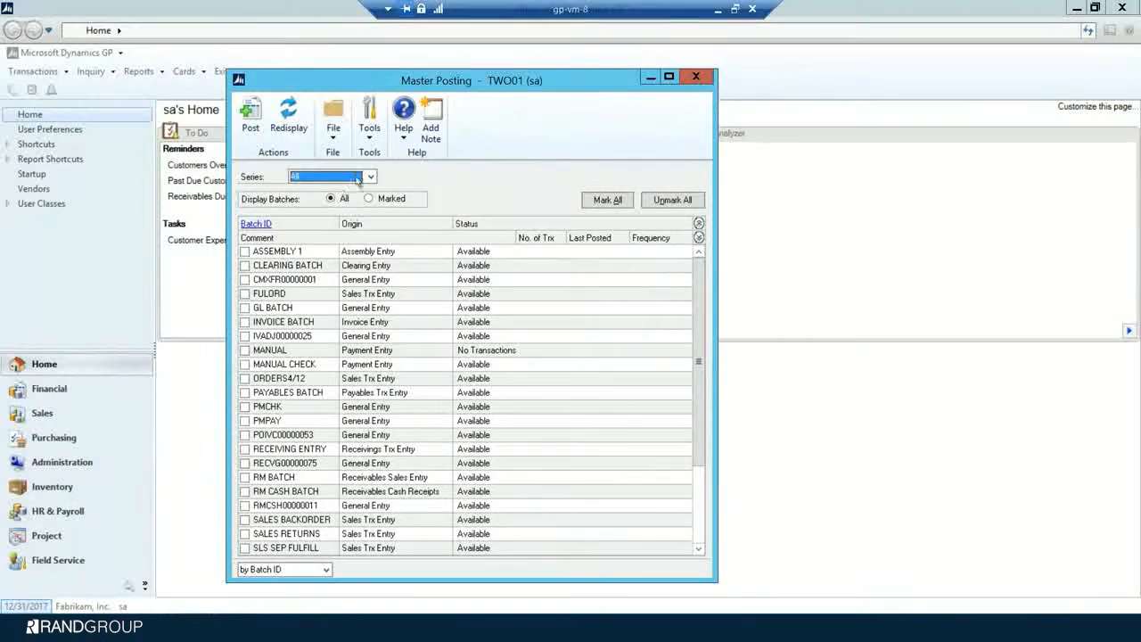
left_click(357, 177)
left_click(312, 208)
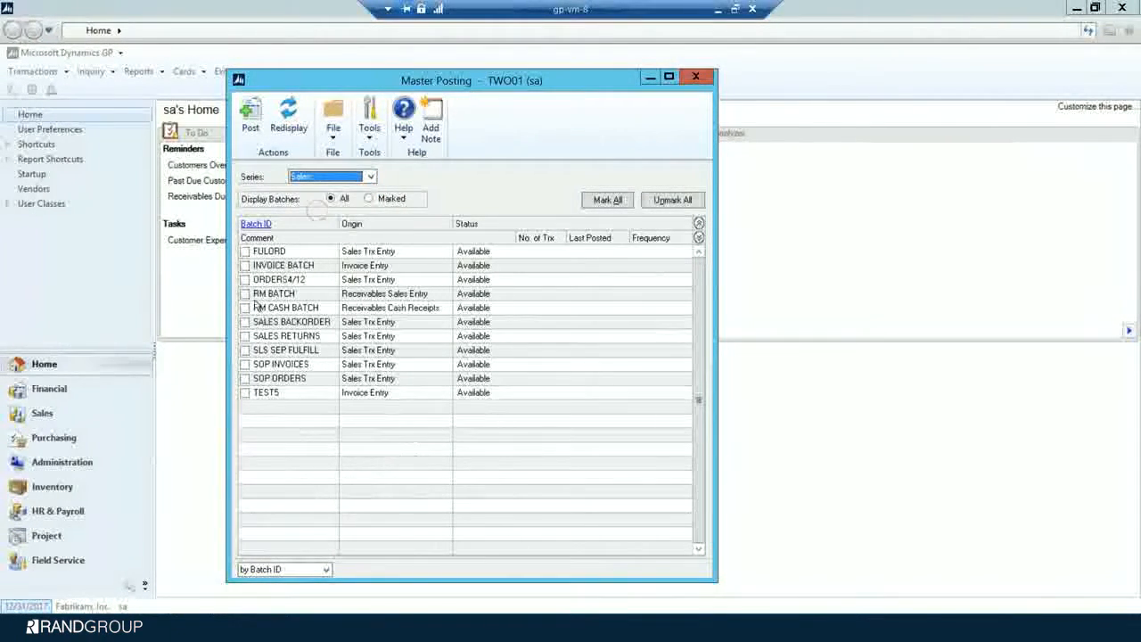
Mark the batches ORDERS4/12, RM BATCH, RM CASH BATCH, SALES BACKORDER, SALES RETURNS, SLS SEP FULFILL, SOP INVOICES and SOP ORDERS for posting.
left_click(245, 252)
left_click(245, 266)
left_click(245, 279)
left_click(246, 293)
left_click(246, 308)
left_click(245, 321)
left_click(245, 336)
left_click(245, 350)
left_click(245, 378)
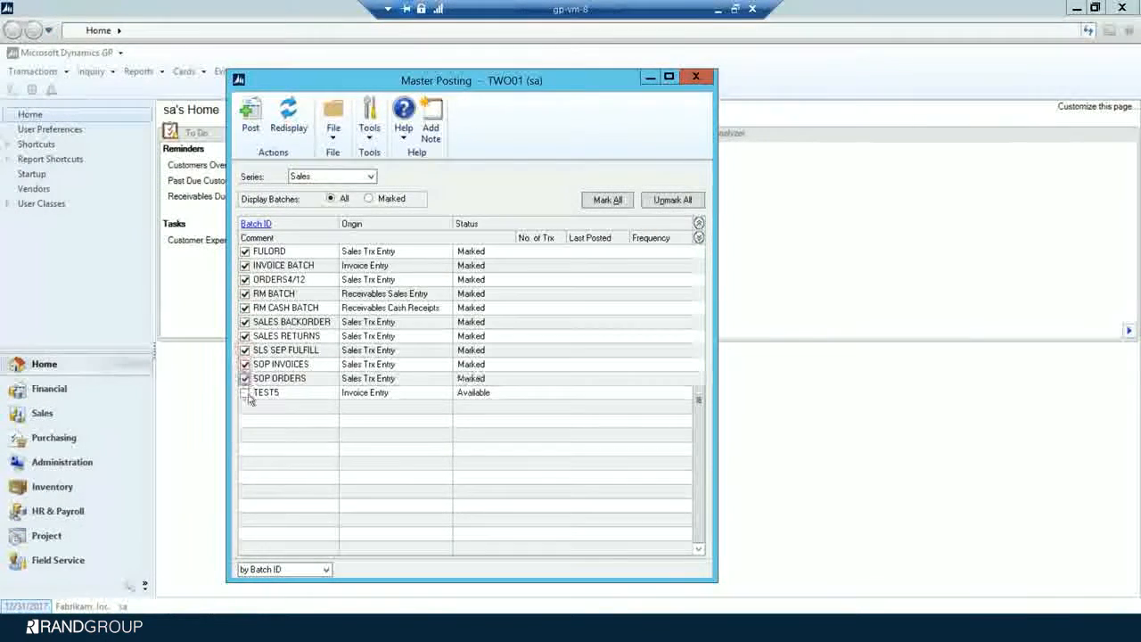
left_click(245, 392)
left_click(245, 393)
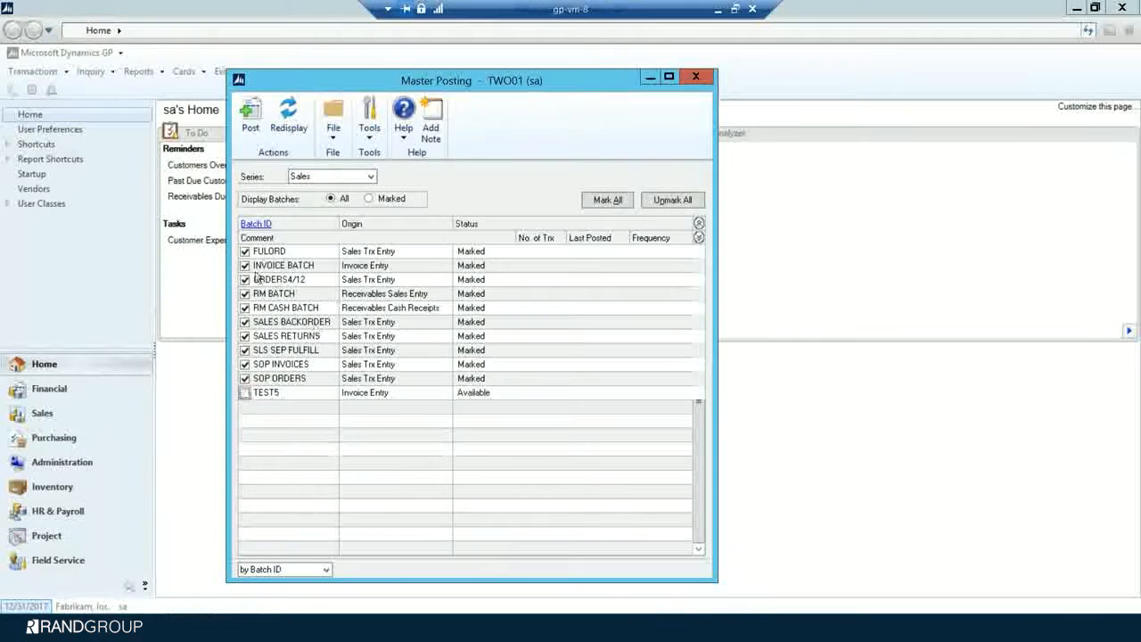
left_click(245, 266)
left_click(245, 251)
Post the marked sales batches without outputting any of the posting reports, and close Master Posting.
left_click(253, 120)
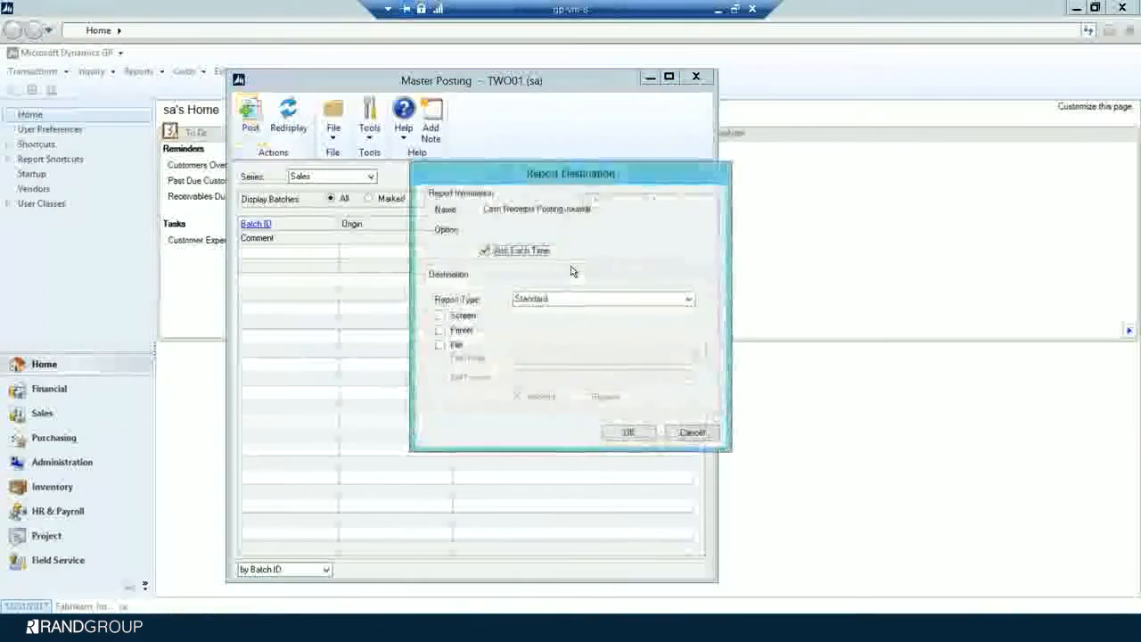
left_click(687, 434)
left_click(690, 434)
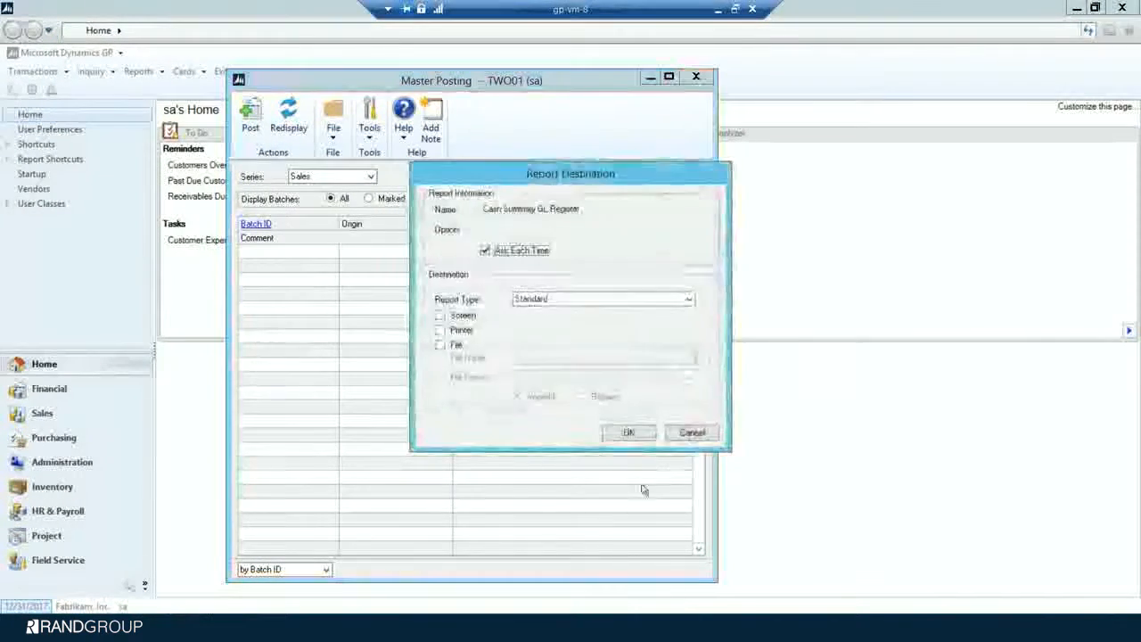
left_click(692, 433)
left_click(692, 433)
left_click(704, 434)
left_click(694, 433)
left_click(705, 436)
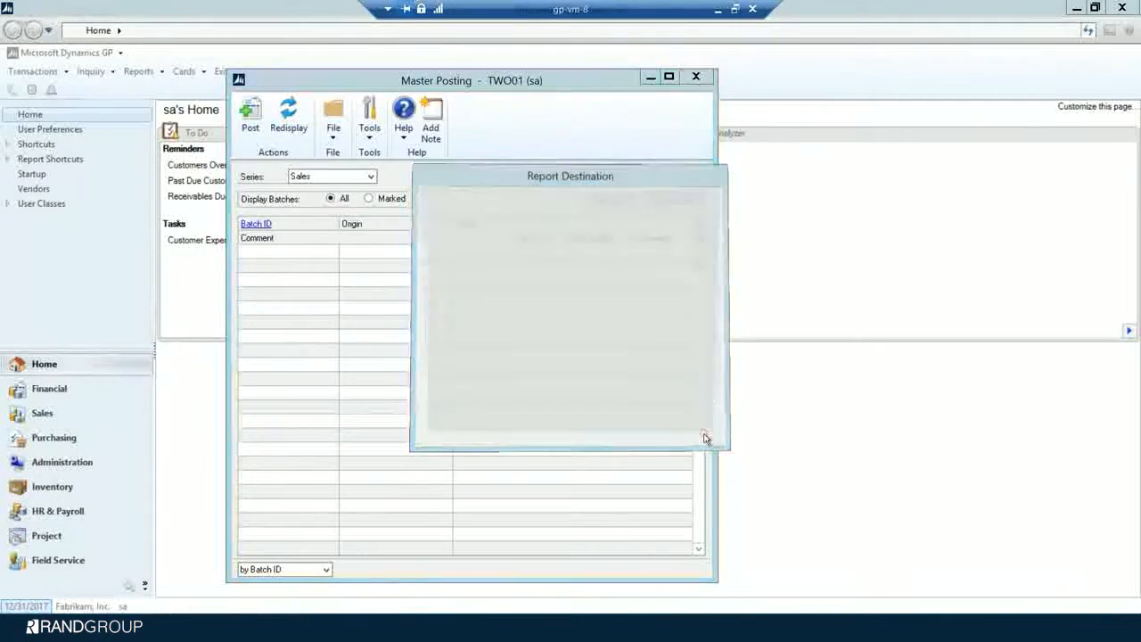
left_click(700, 435)
left_click(700, 434)
left_click(704, 436)
left_click(704, 437)
left_click(704, 437)
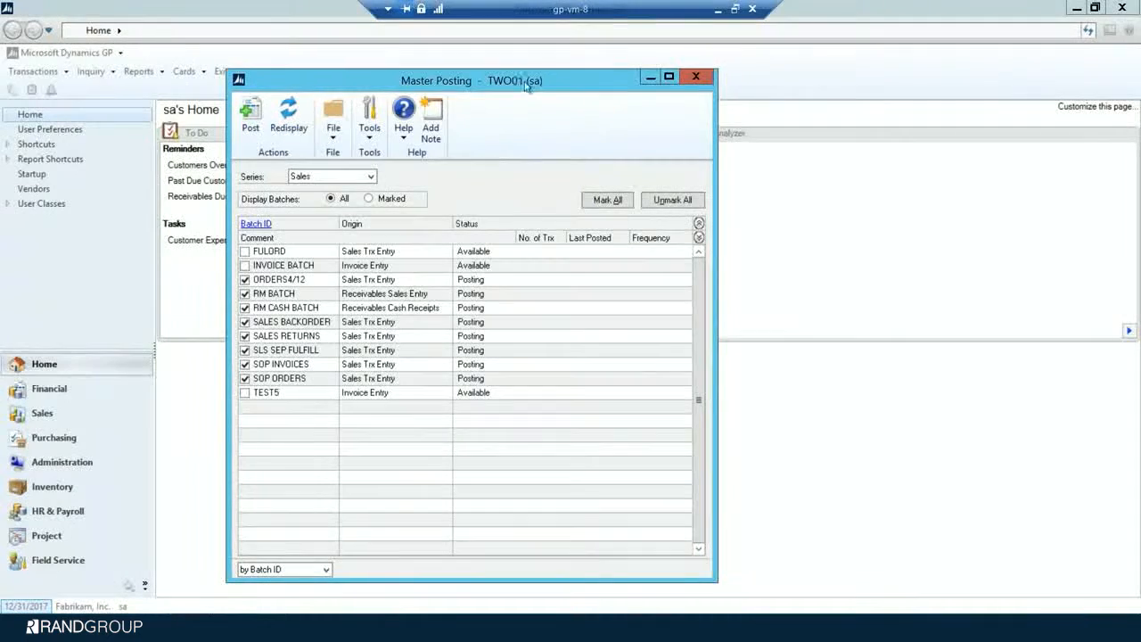
left_click_drag(527, 86, 550, 67)
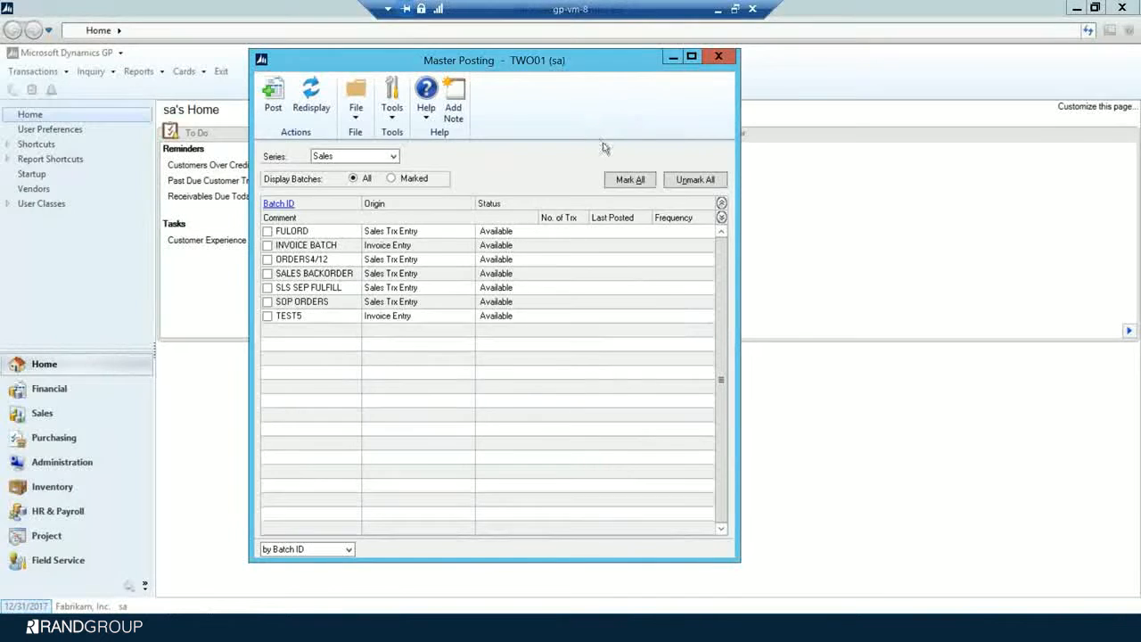
left_click(719, 56)
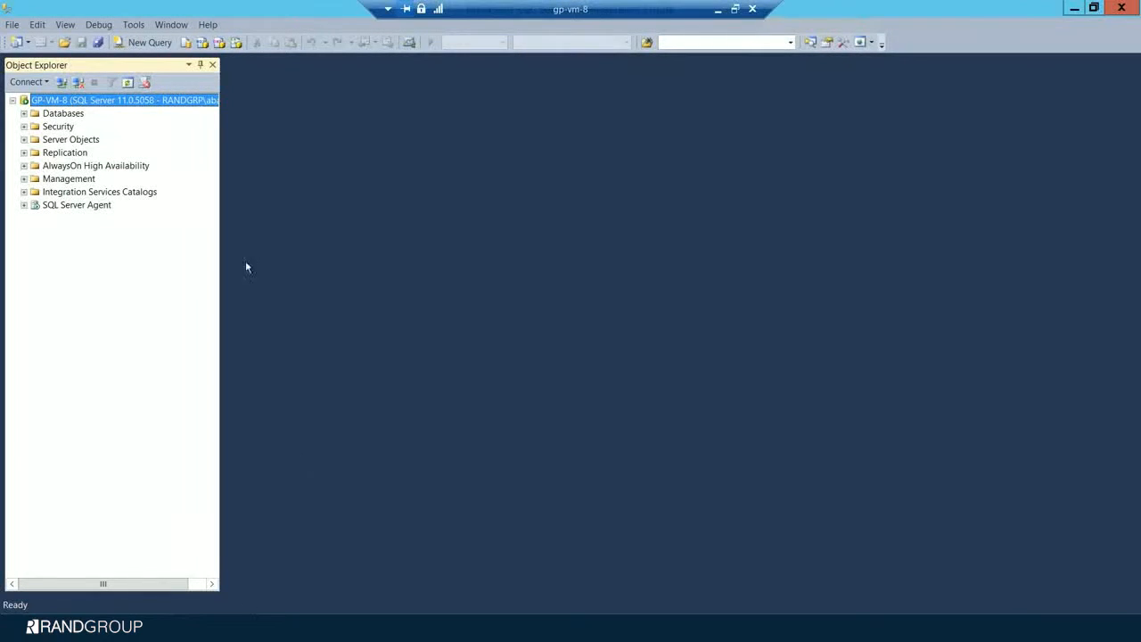
Start a full backup of the TWO01 database and add a new disk destination for it.
left_click(24, 113)
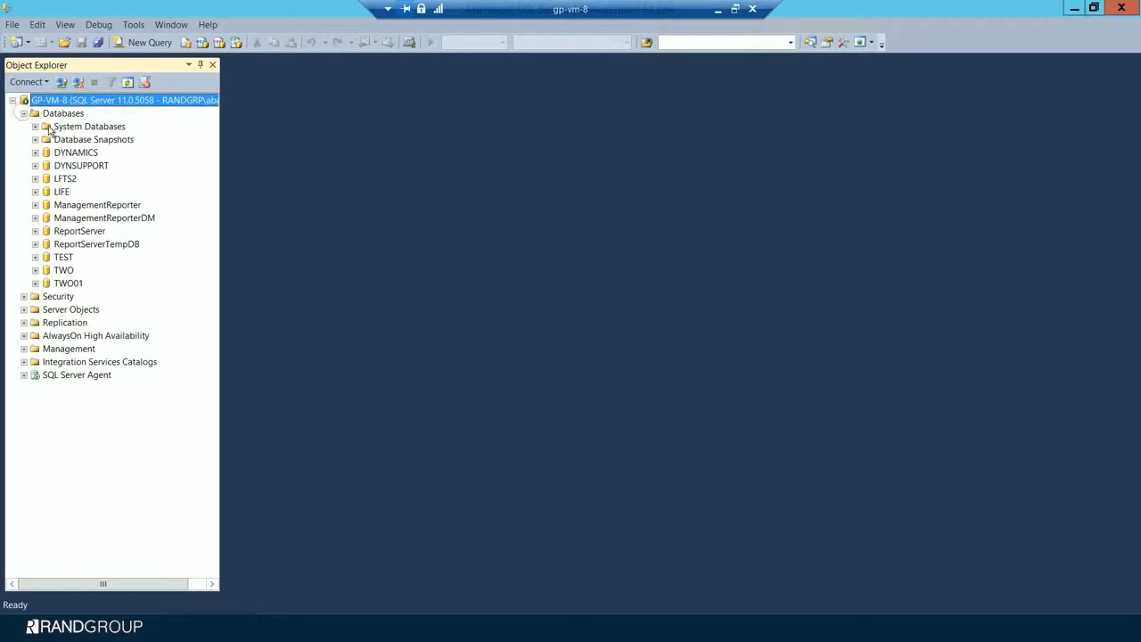
right_click(68, 283)
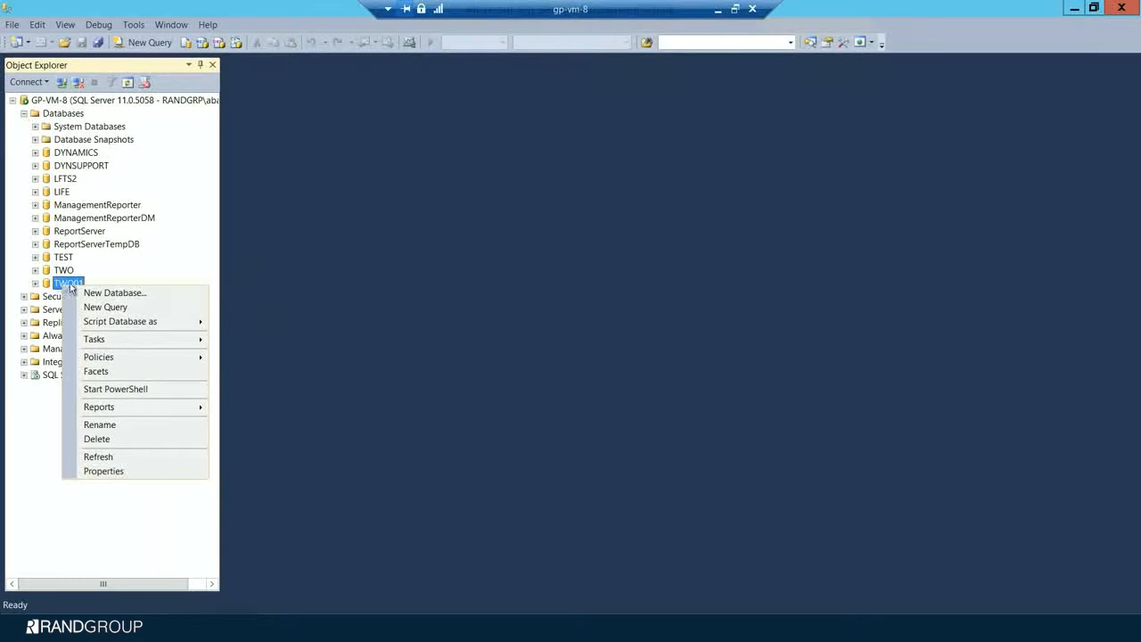
mouse_move(109, 342)
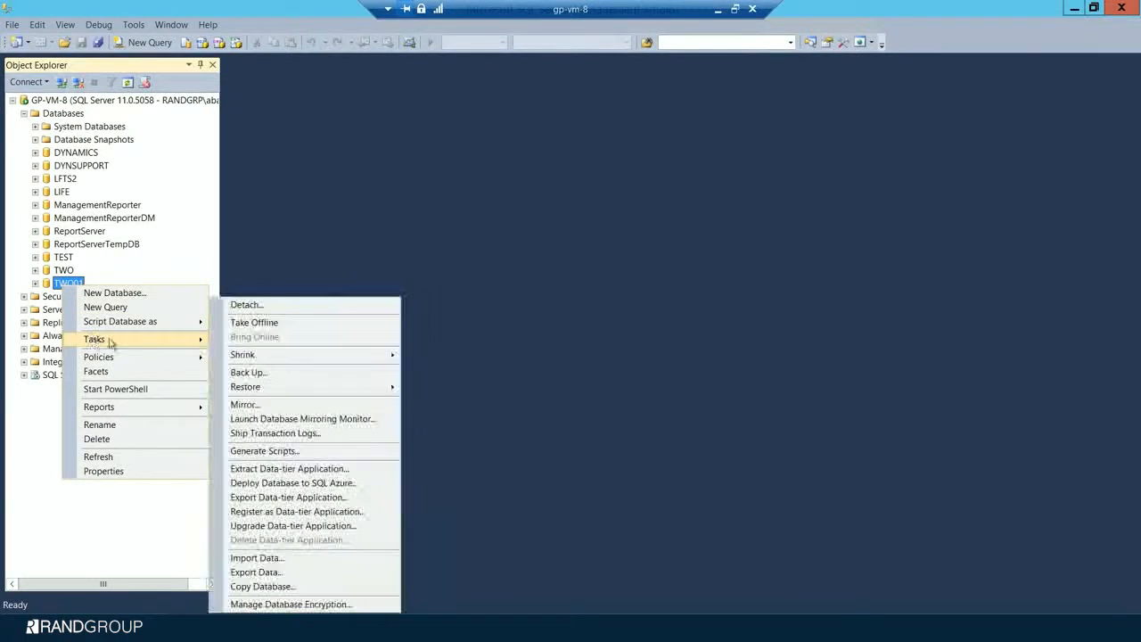
left_click(253, 372)
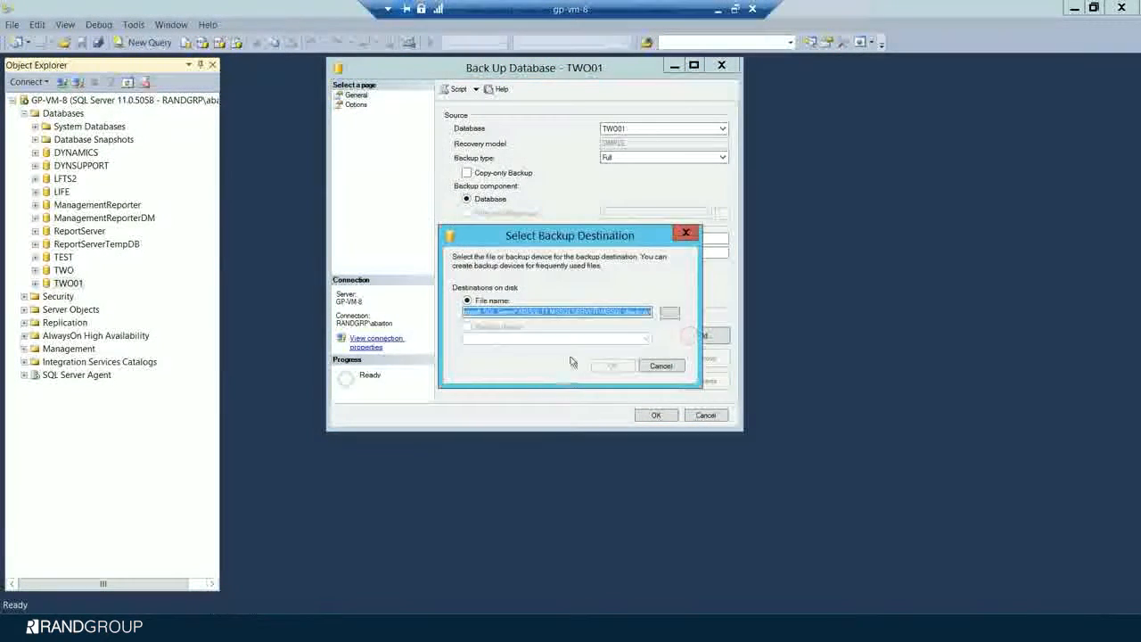
Name the backup destination file PreYearEndClosingBackup2015.bak in the SQL Server instance's folders.
left_click(677, 312)
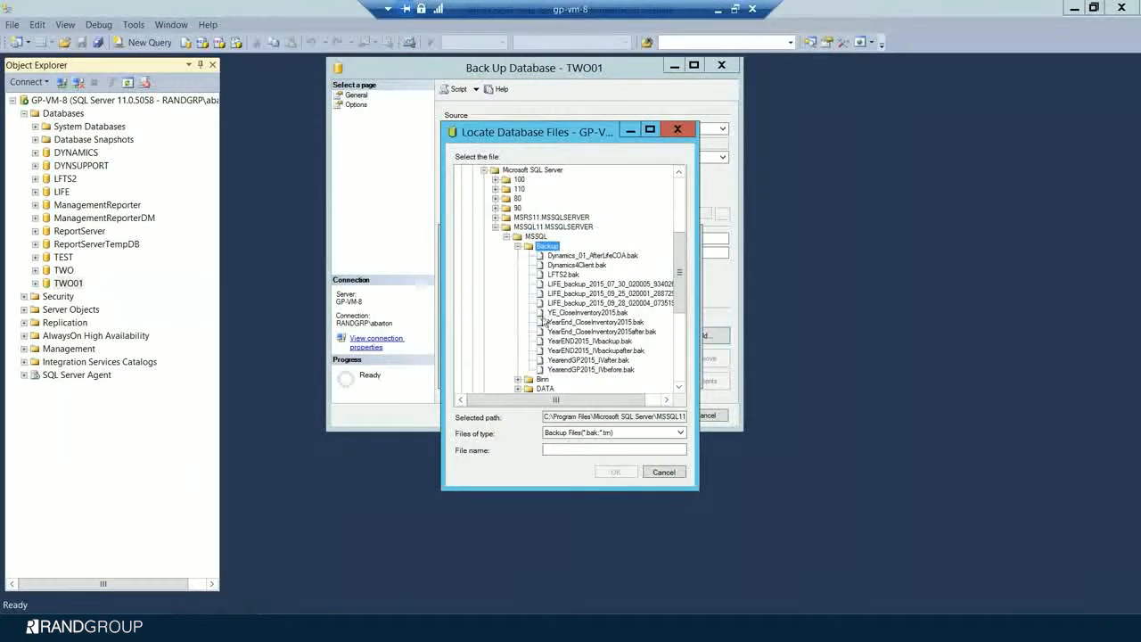
left_click(517, 247)
left_click(626, 449)
type("PreYearEnd")
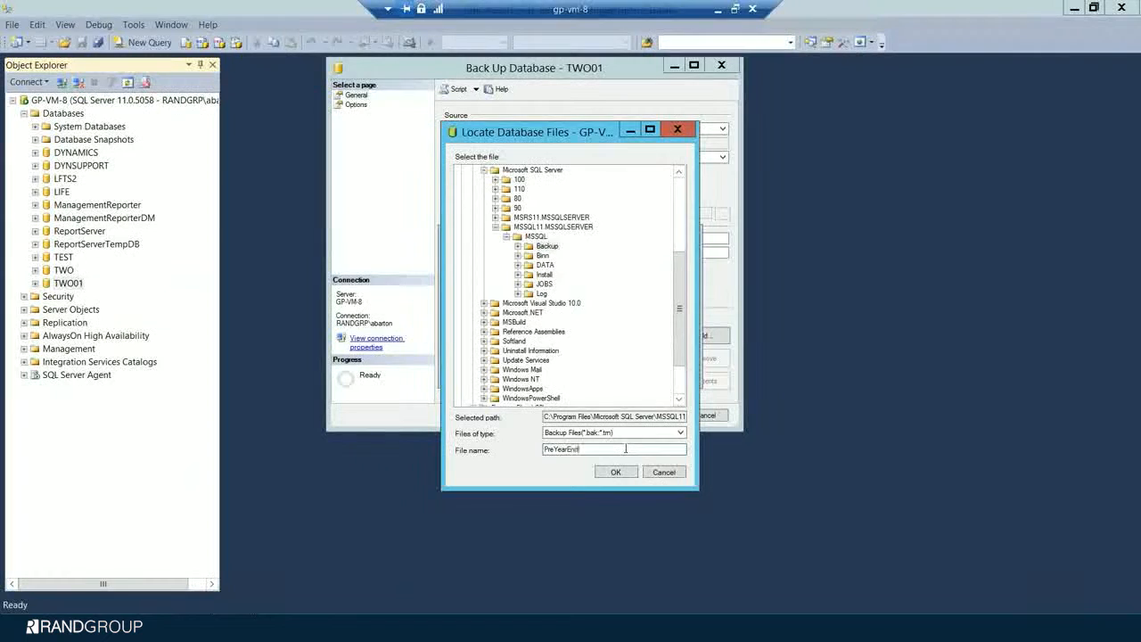
type("ClosingBackup2015.bak")
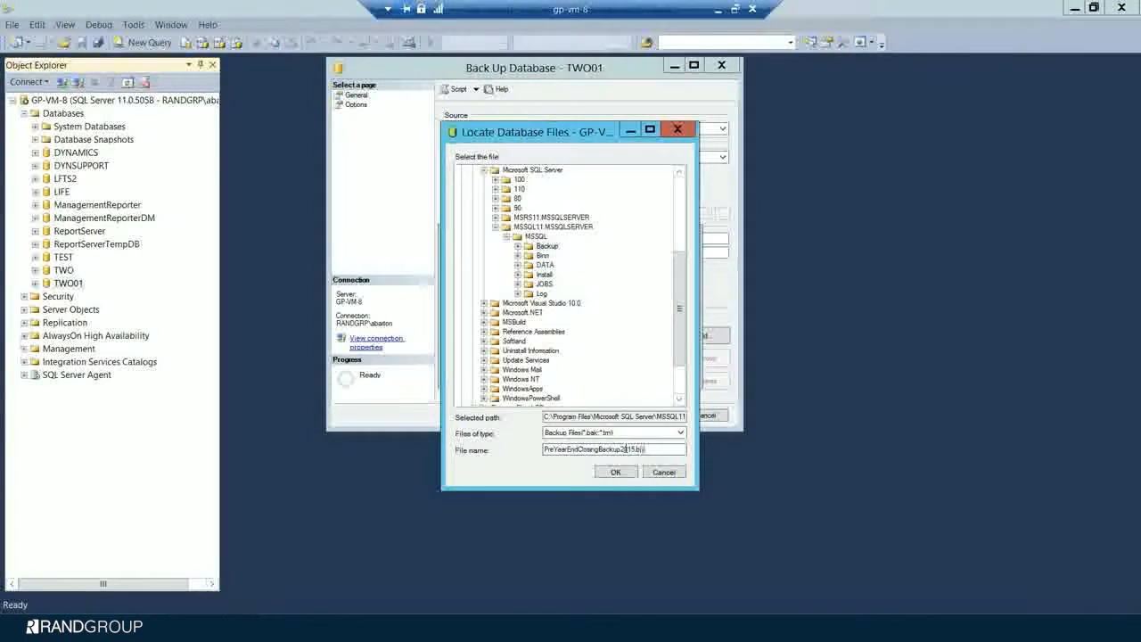
left_click(615, 472)
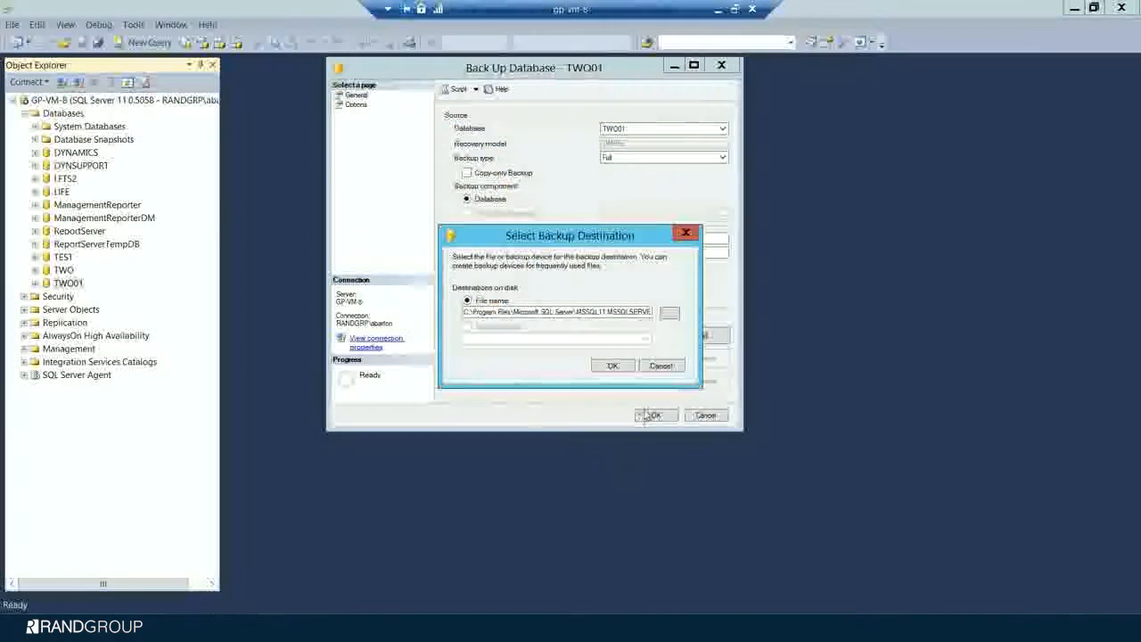
Accept the backup destination, run the TWO01 backup and dismiss the completion notice.
left_click(616, 366)
left_click(656, 416)
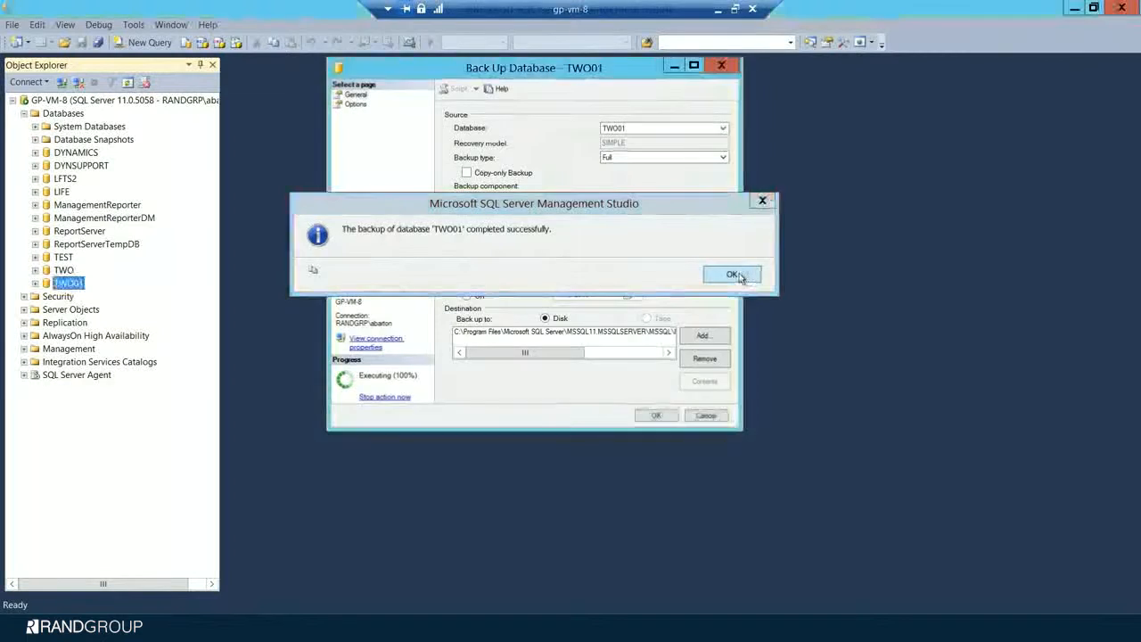
left_click(735, 276)
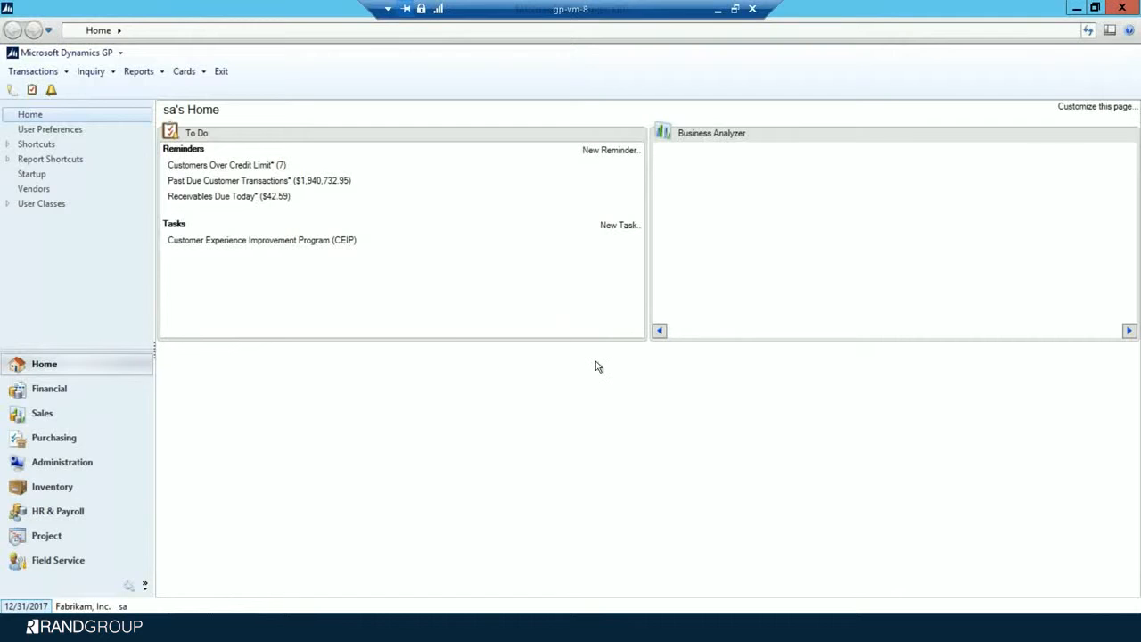
Switch to Microsoft Dynamics GP, open the Sales Year-End Close routine and reposition its window.
left_click(111, 53)
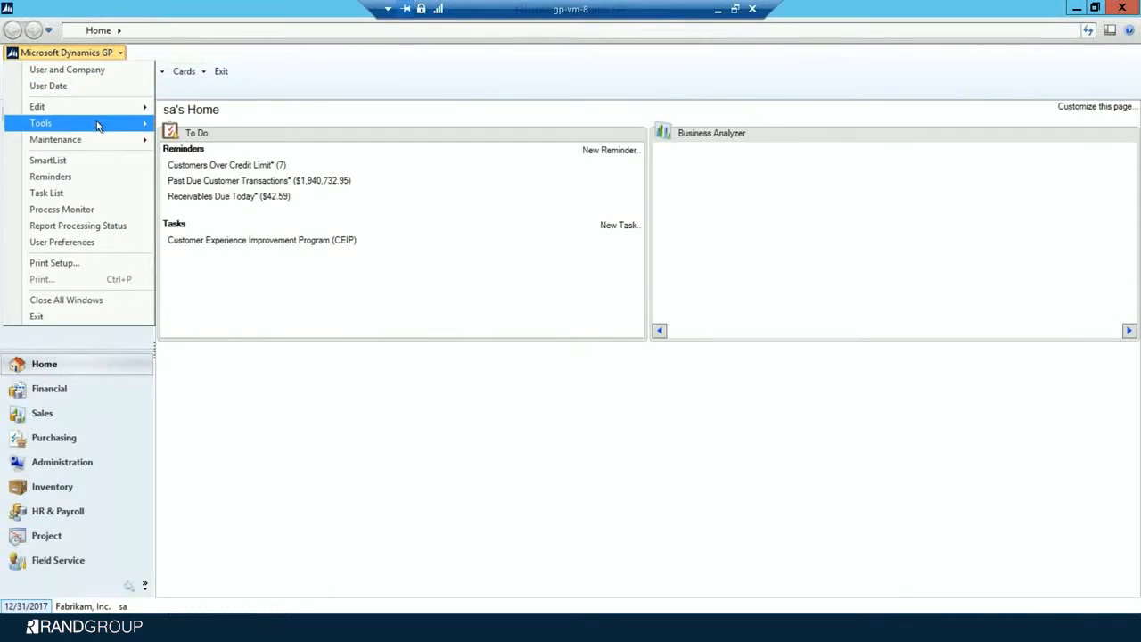
mouse_move(96, 121)
mouse_move(219, 160)
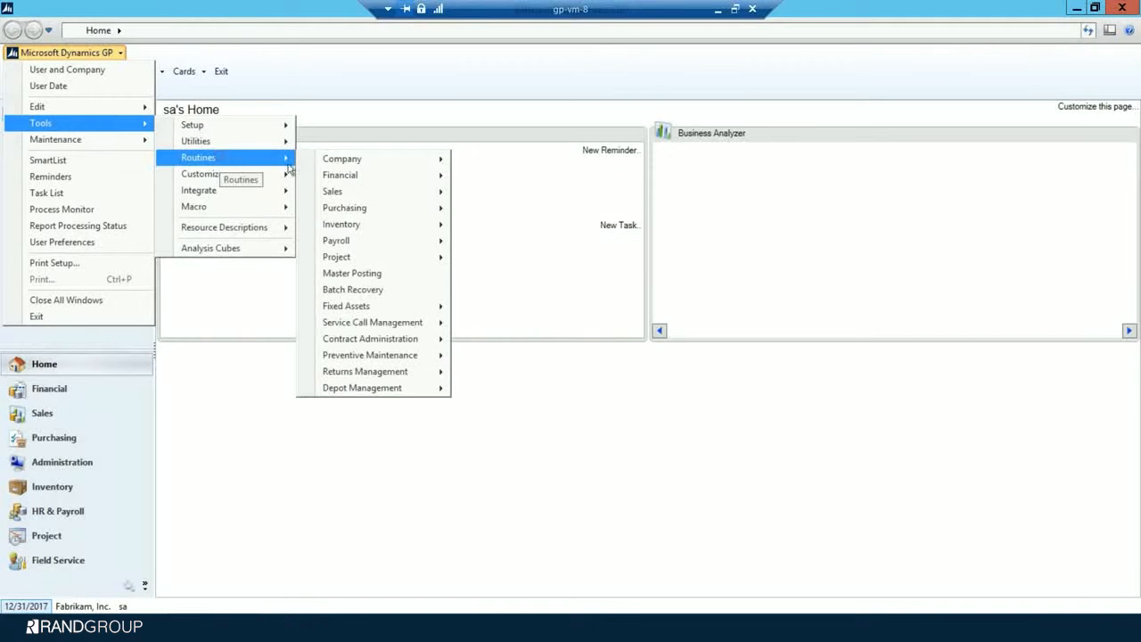
mouse_move(339, 196)
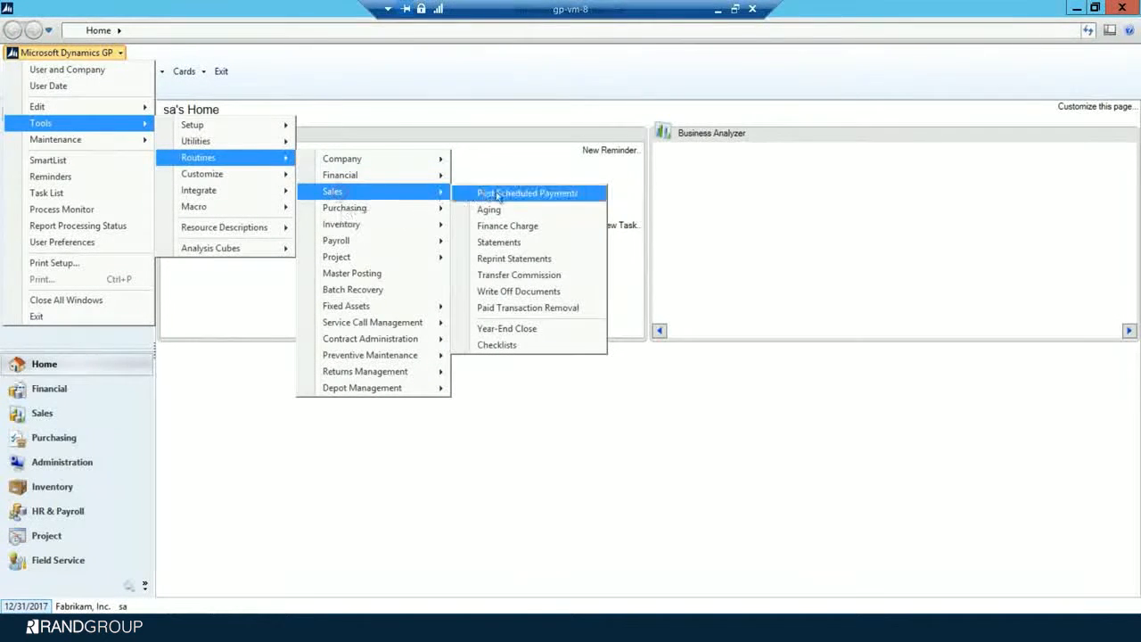
left_click(523, 329)
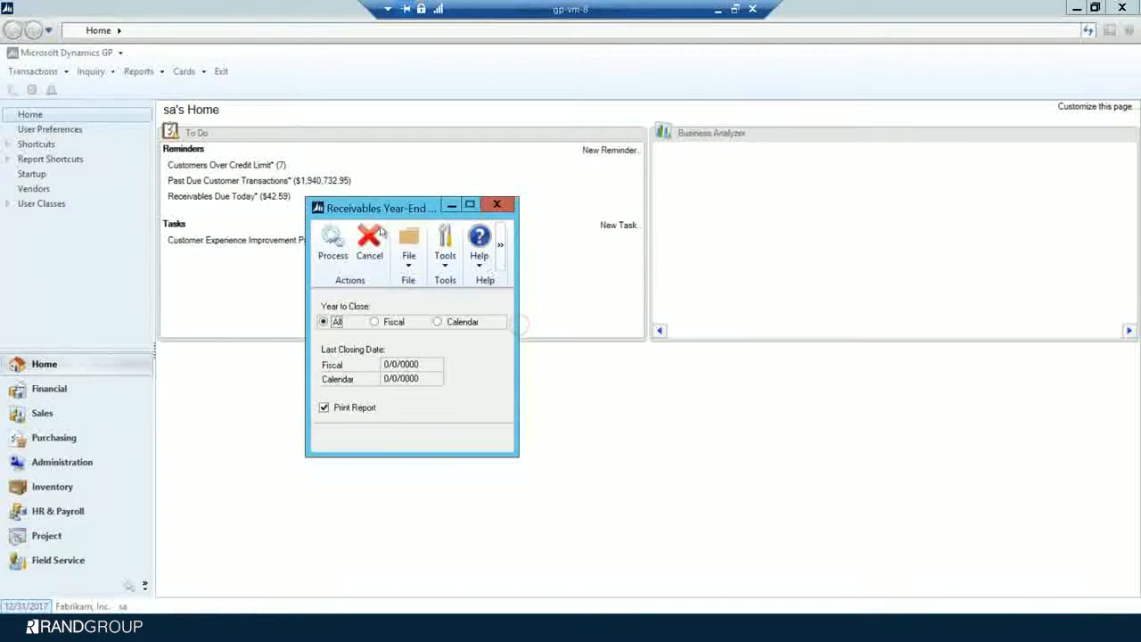
left_click_drag(377, 204, 462, 169)
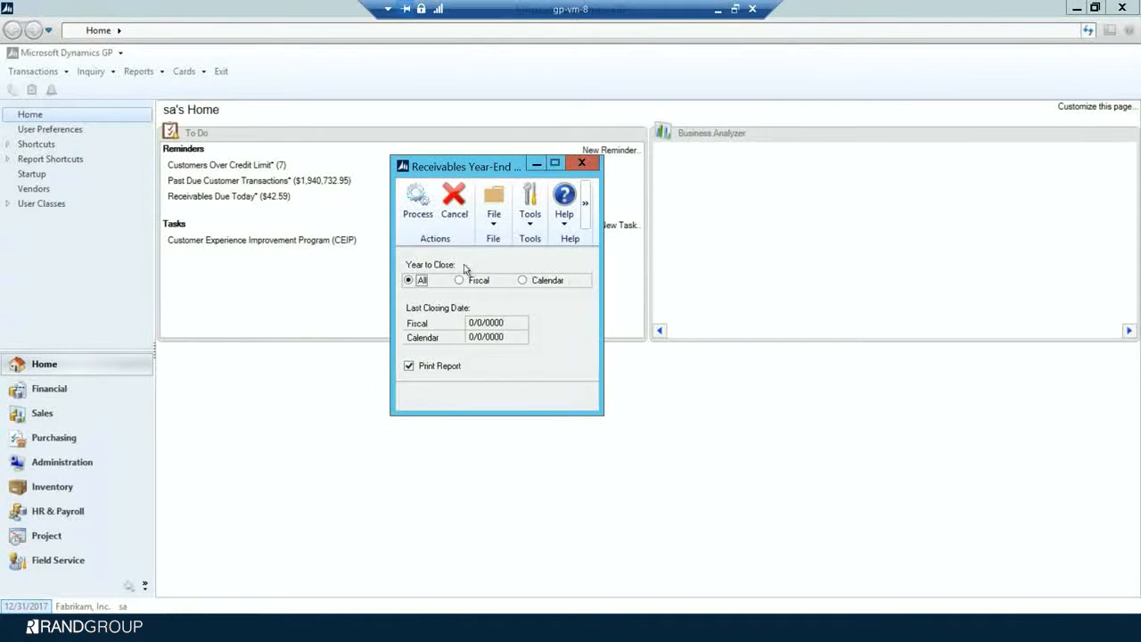
Process the receivables year-end close for All years, sending the Year End Close Report to the screen.
left_click(418, 207)
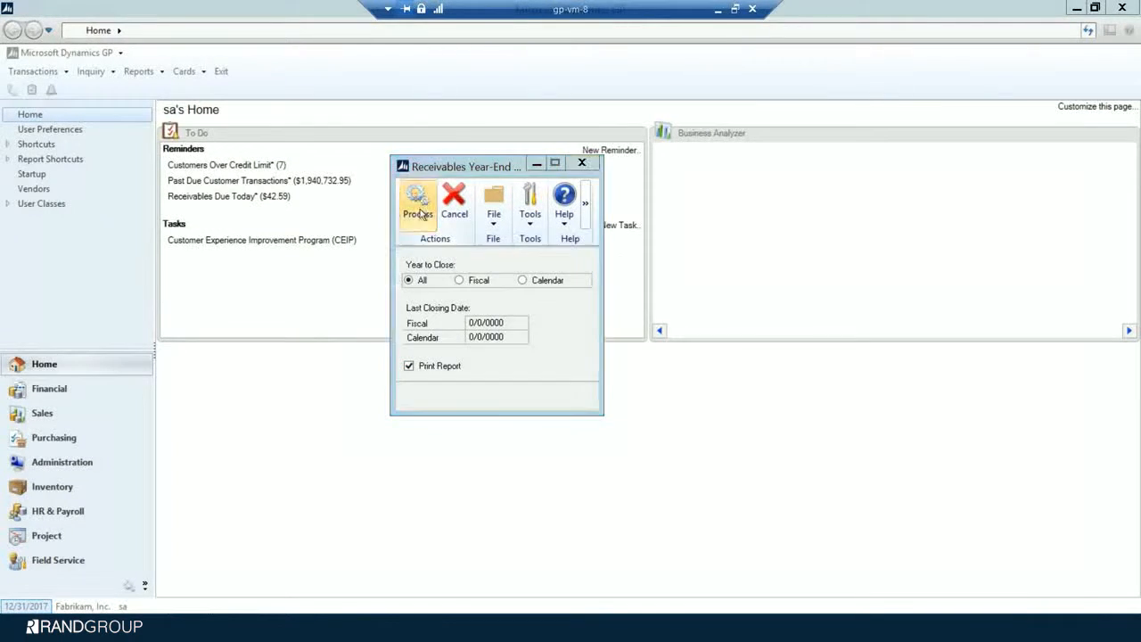
left_click(541, 359)
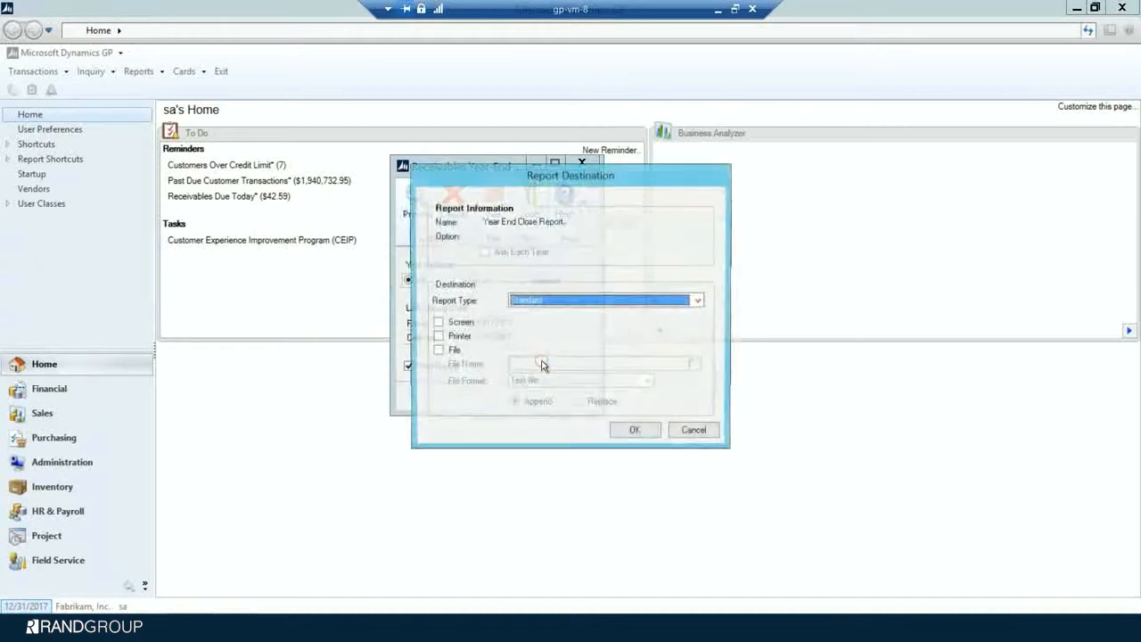
left_click(461, 327)
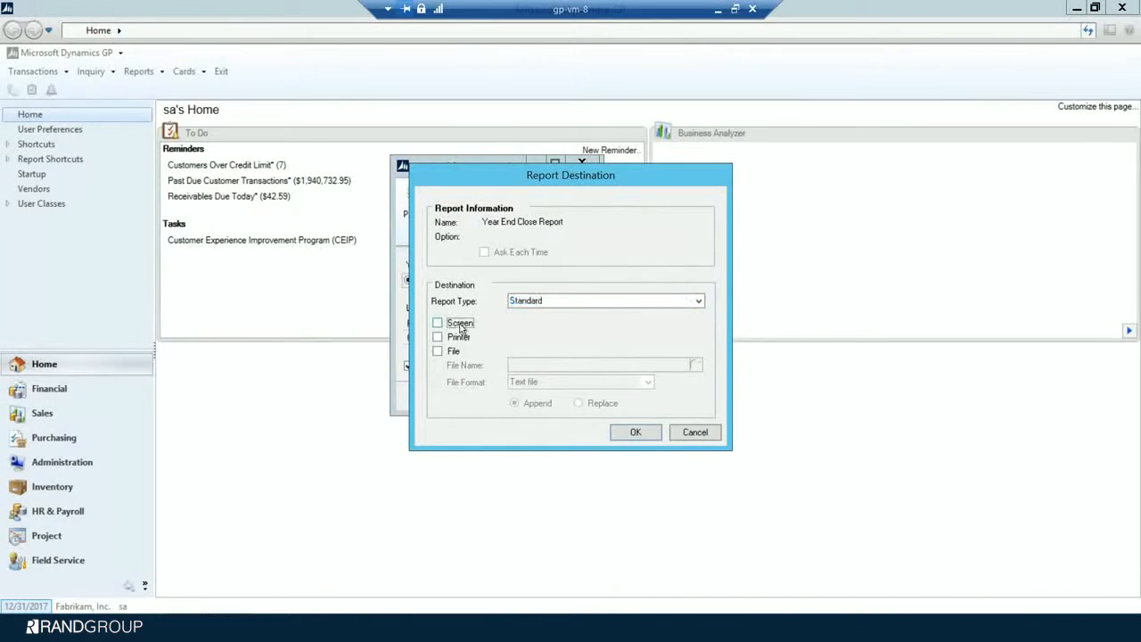
left_click(630, 435)
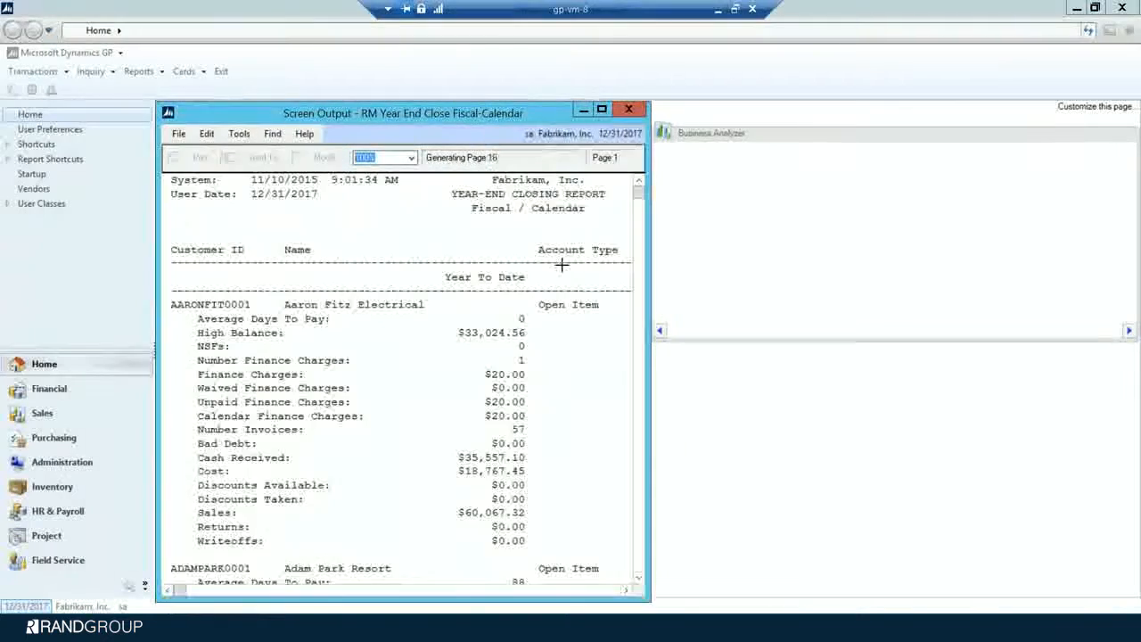
Reposition and widen the Fiscal-Calendar year-end close report, print all its pages, and close it.
left_click_drag(512, 114, 597, 63)
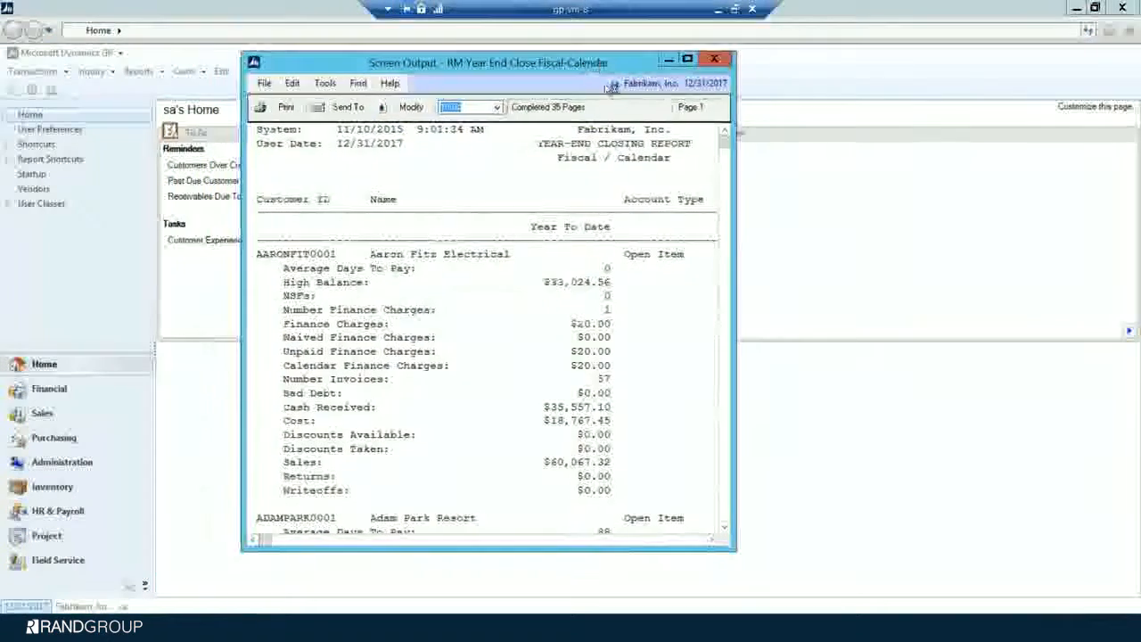
left_click_drag(1008, 298, 1013, 298)
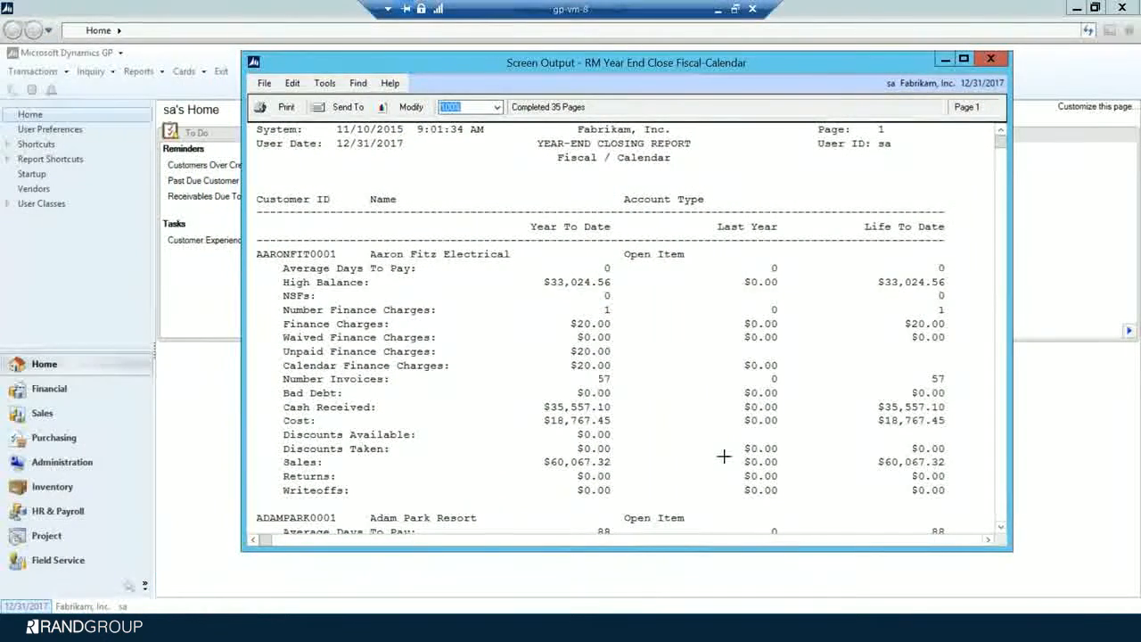
left_click(280, 106)
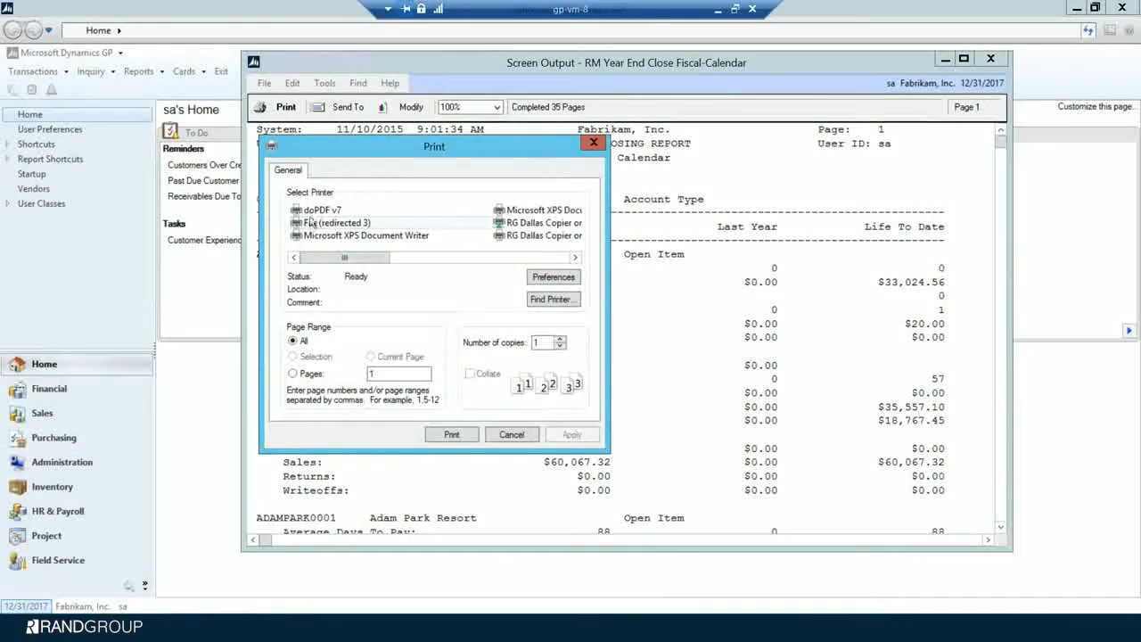
left_click(449, 434)
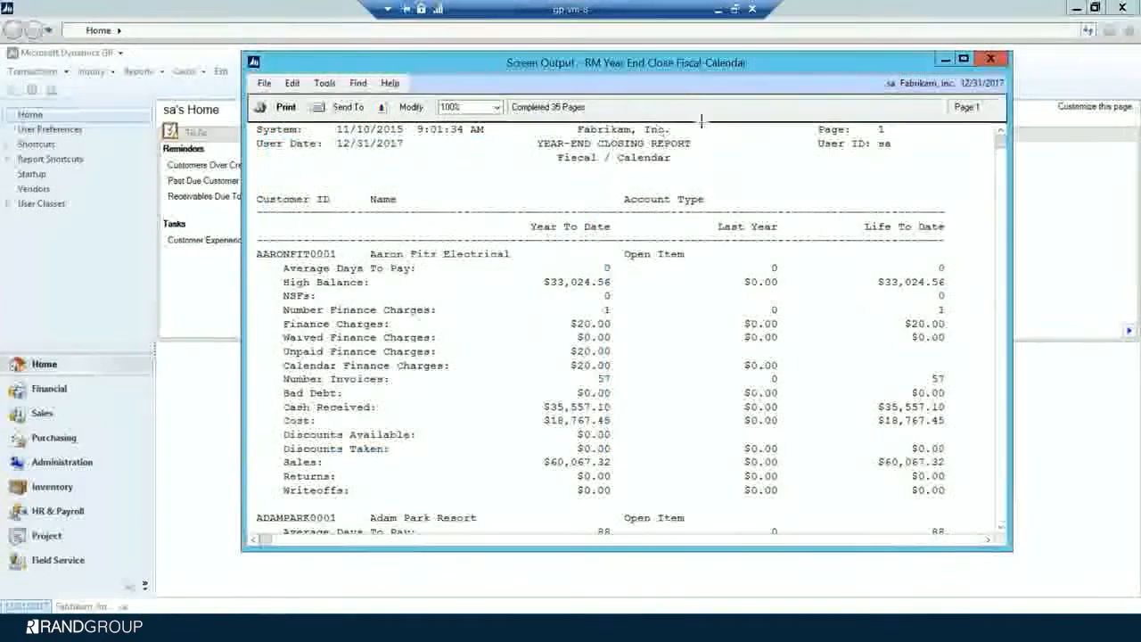
left_click(990, 59)
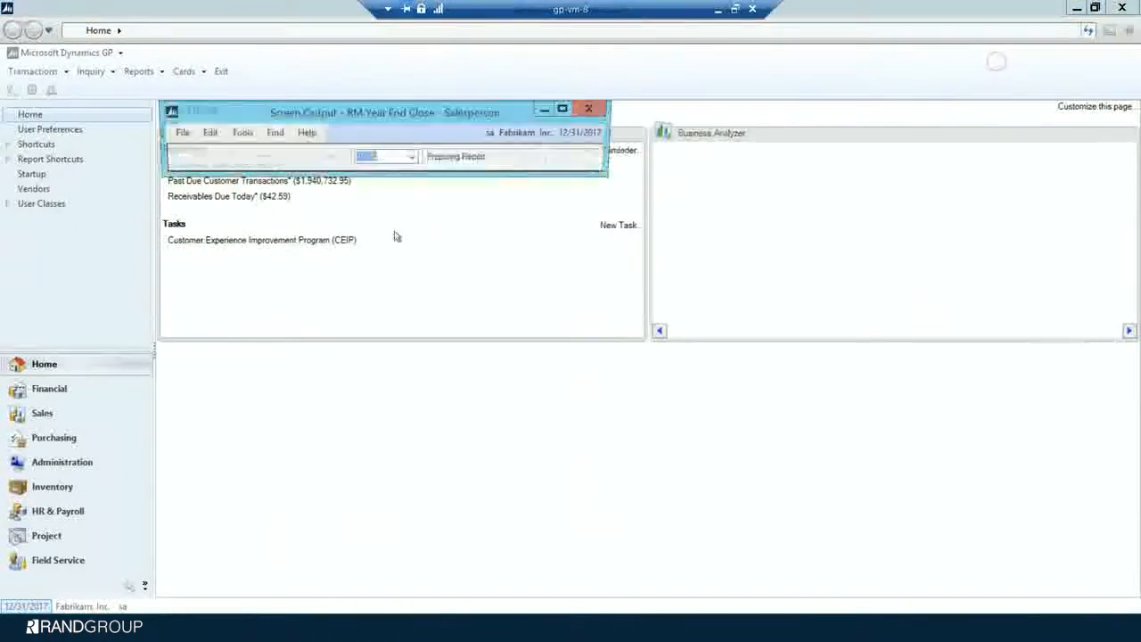
Reposition and widen the Salesperson year-end close report, print all its pages, and close it.
left_click_drag(438, 113, 568, 65)
left_click_drag(784, 214, 1029, 214)
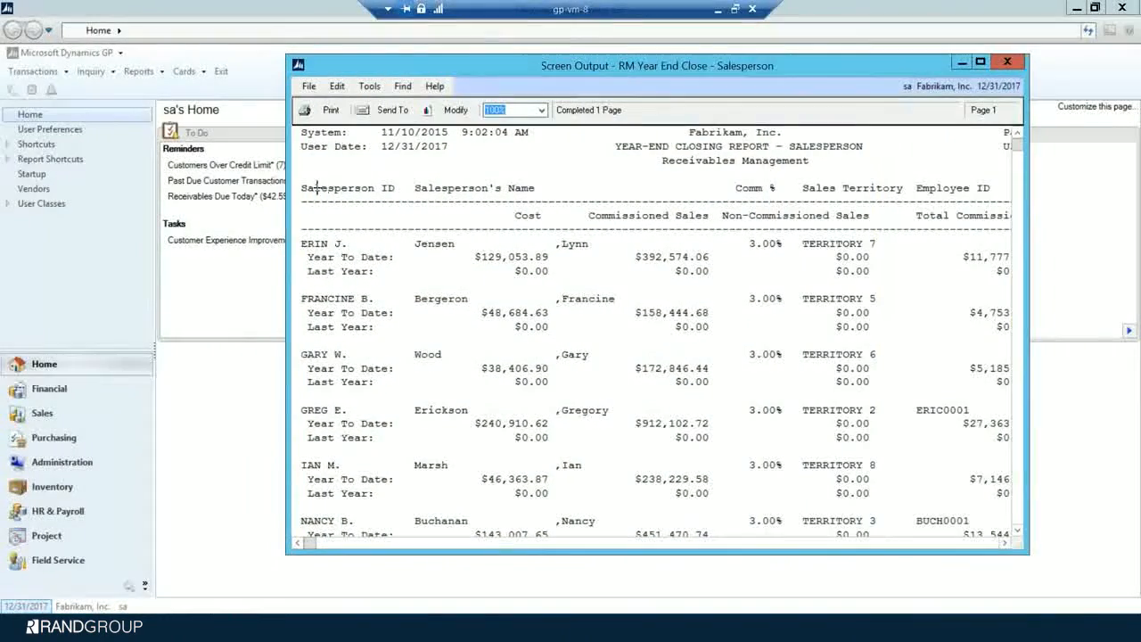
left_click(317, 115)
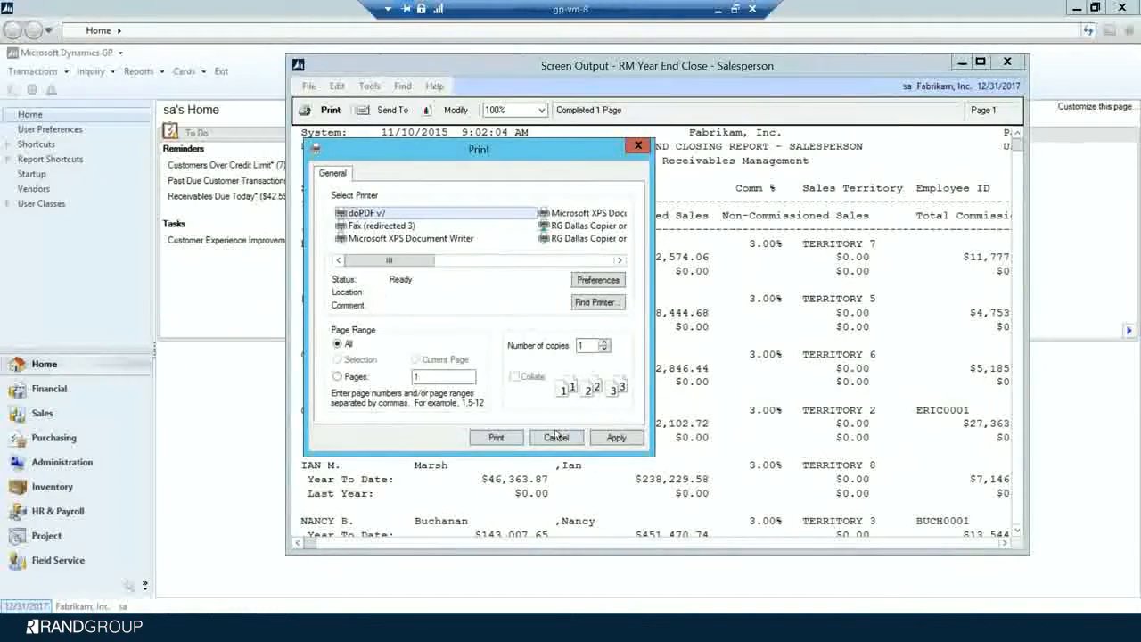
left_click(489, 439)
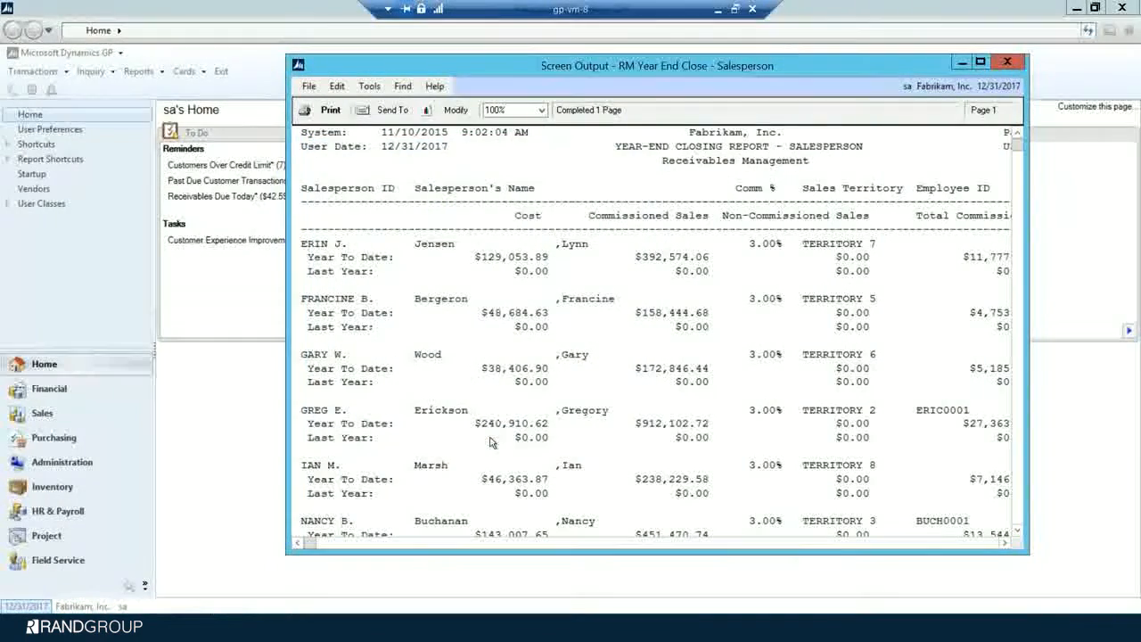
left_click(1004, 63)
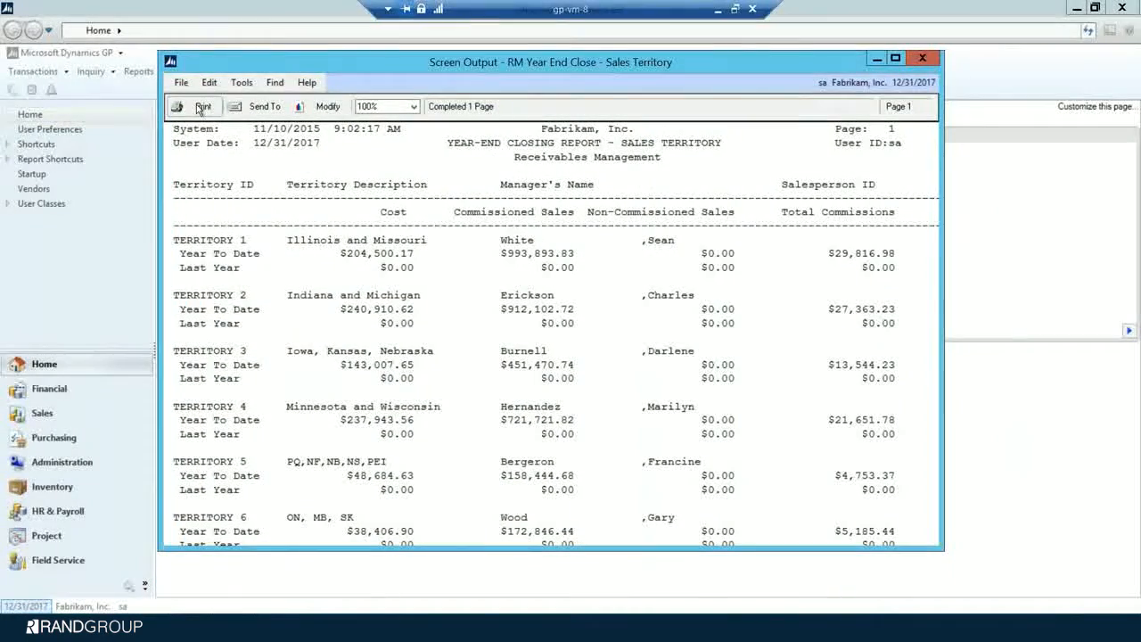
Print the Sales Territory year-end close report to an OpenXPS file named SalesTerritory on the Desktop, and close the report.
left_click(196, 108)
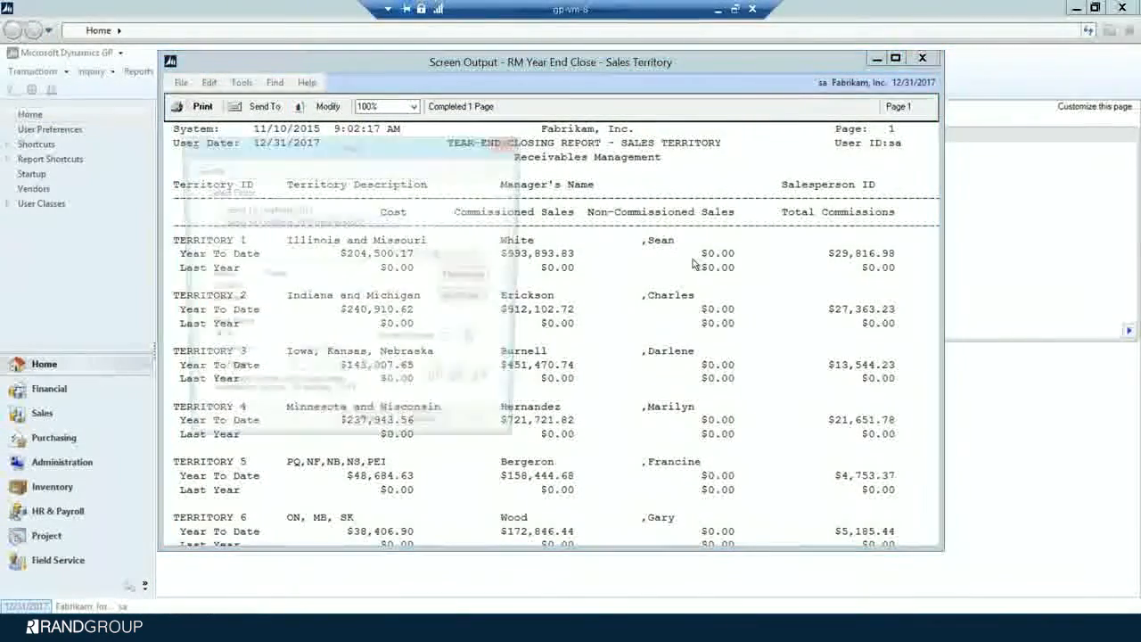
left_click(327, 261)
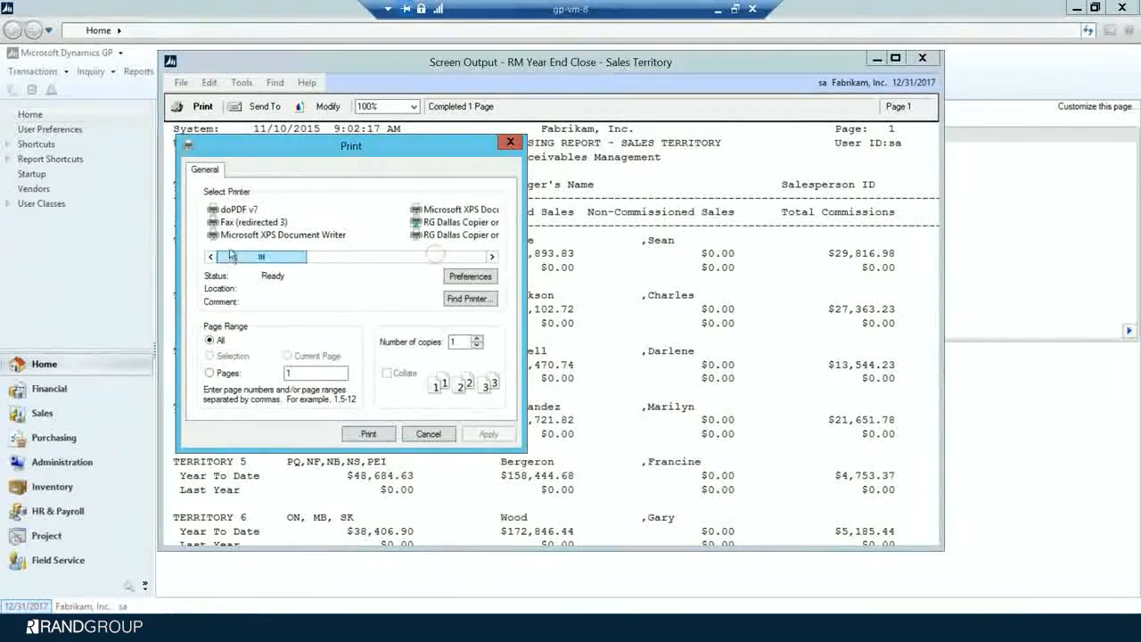
left_click(366, 434)
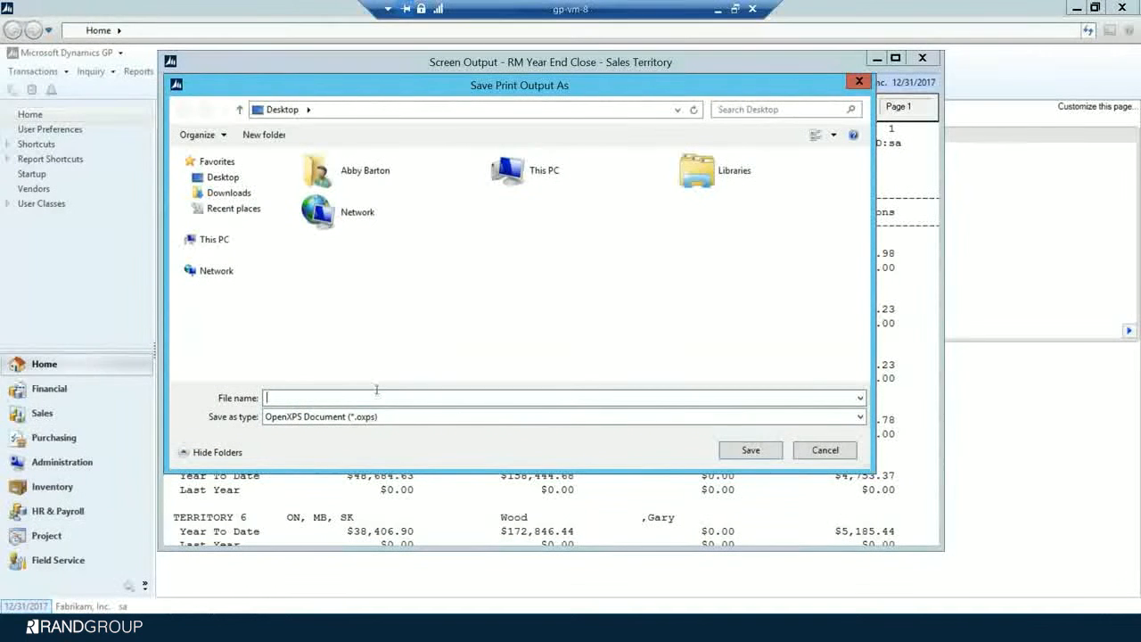
type("SalesTerritory")
left_click(749, 451)
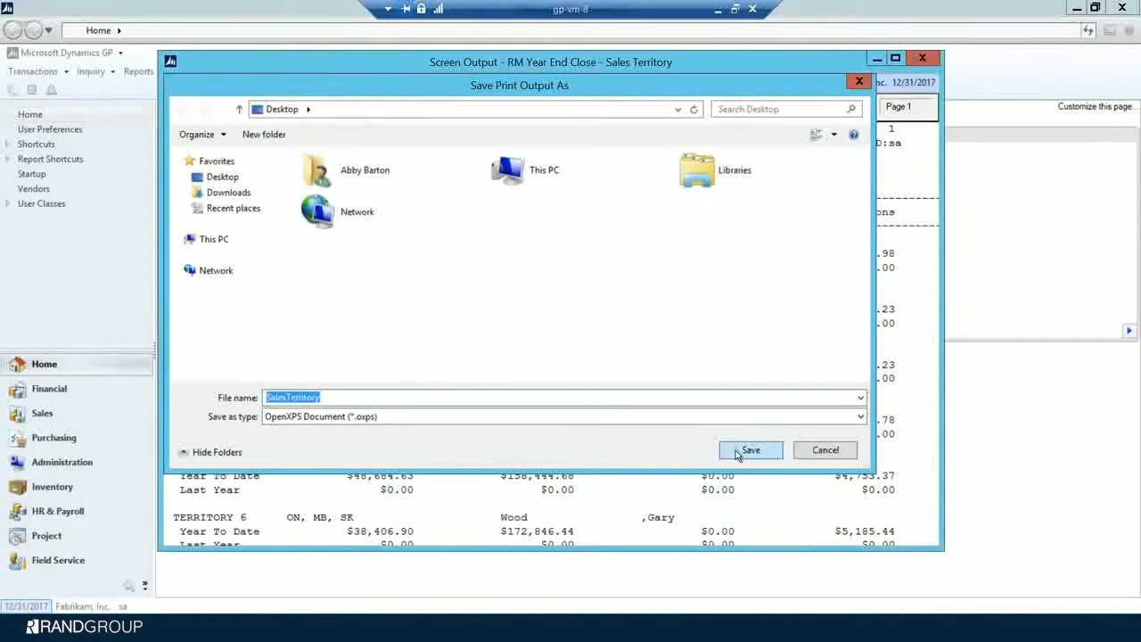
left_click(922, 59)
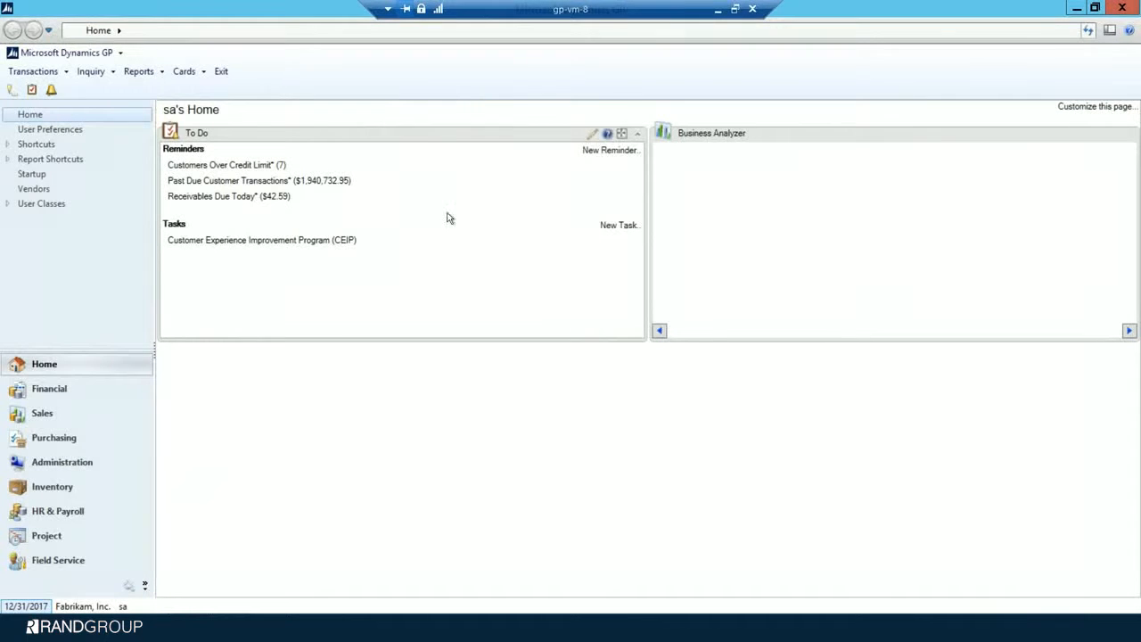
Open the company's Fiscal Periods Setup for 2017 and enlarge the window to show all 12 periods.
left_click(78, 52)
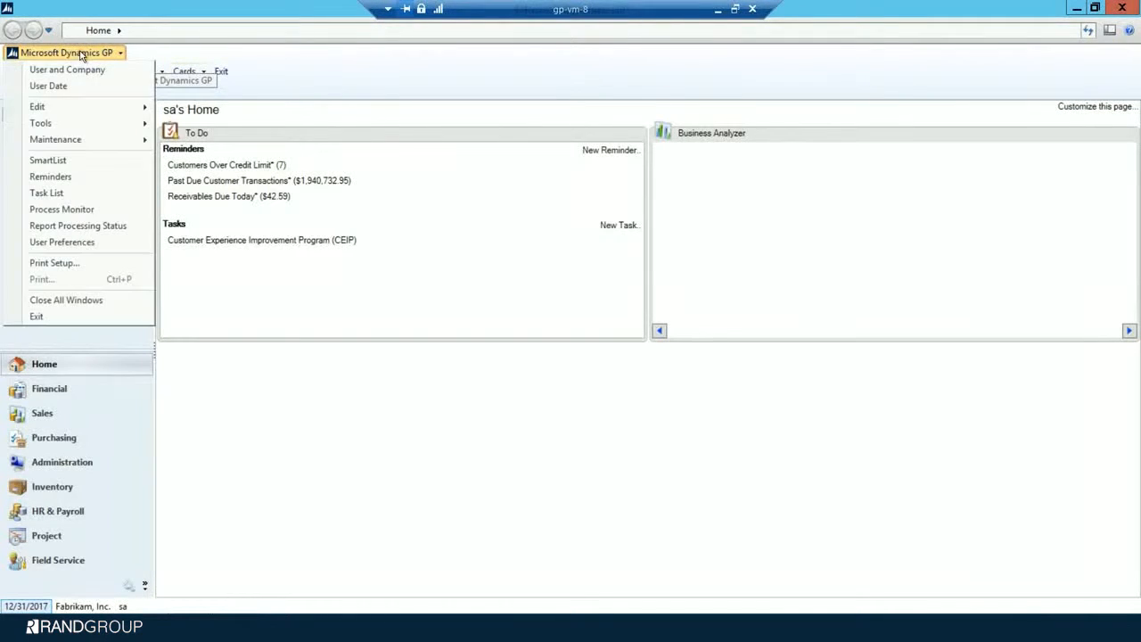
mouse_move(78, 128)
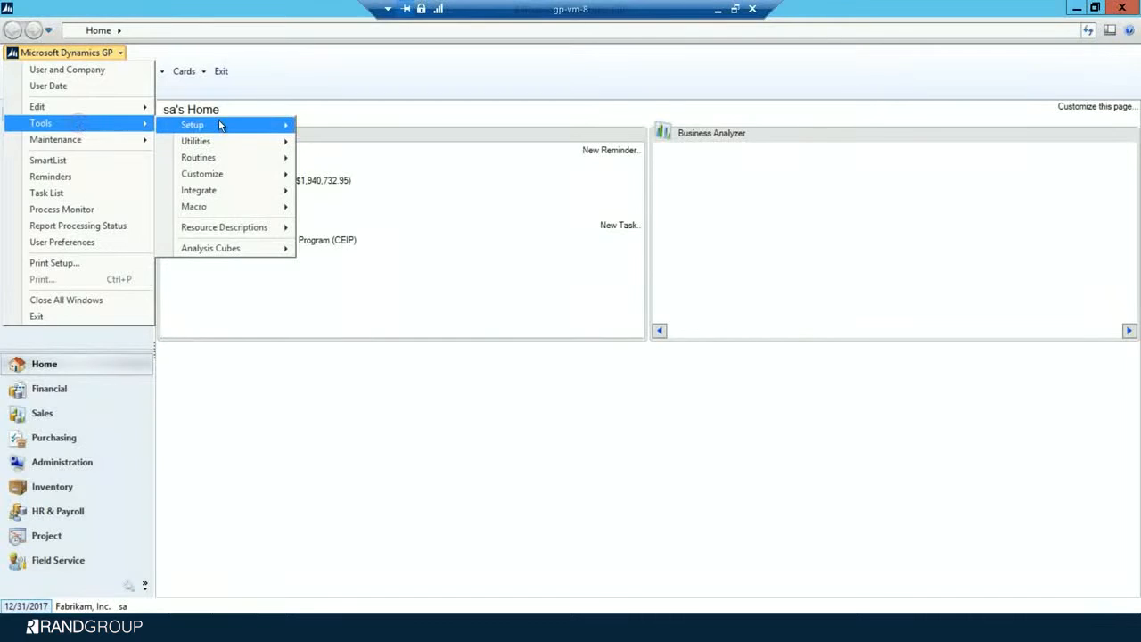
mouse_move(223, 132)
mouse_move(339, 158)
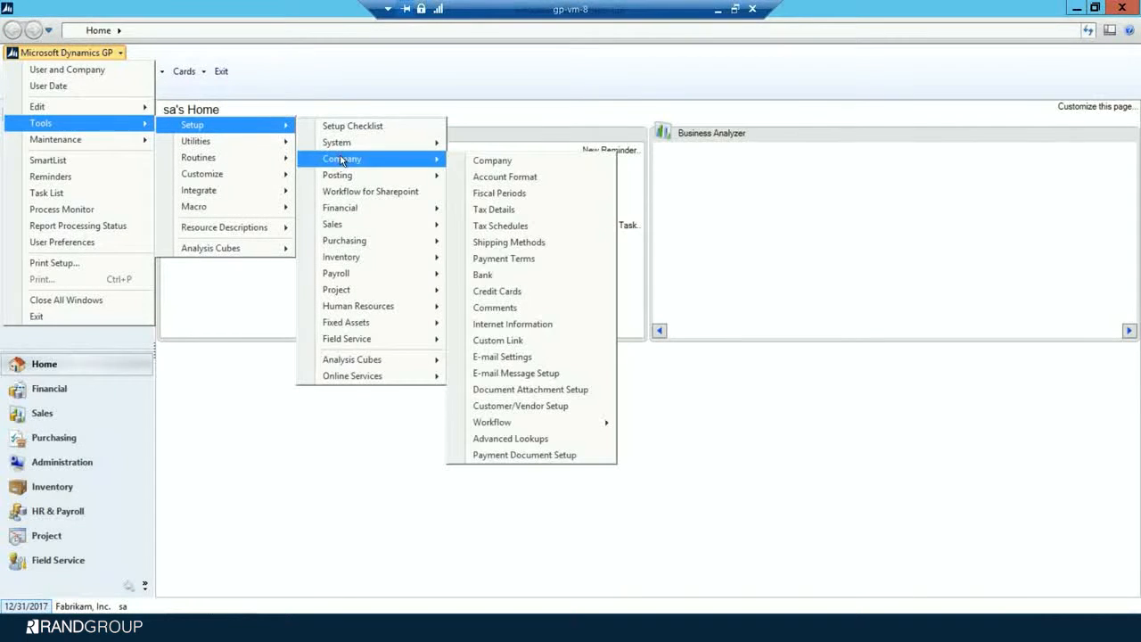
left_click(494, 193)
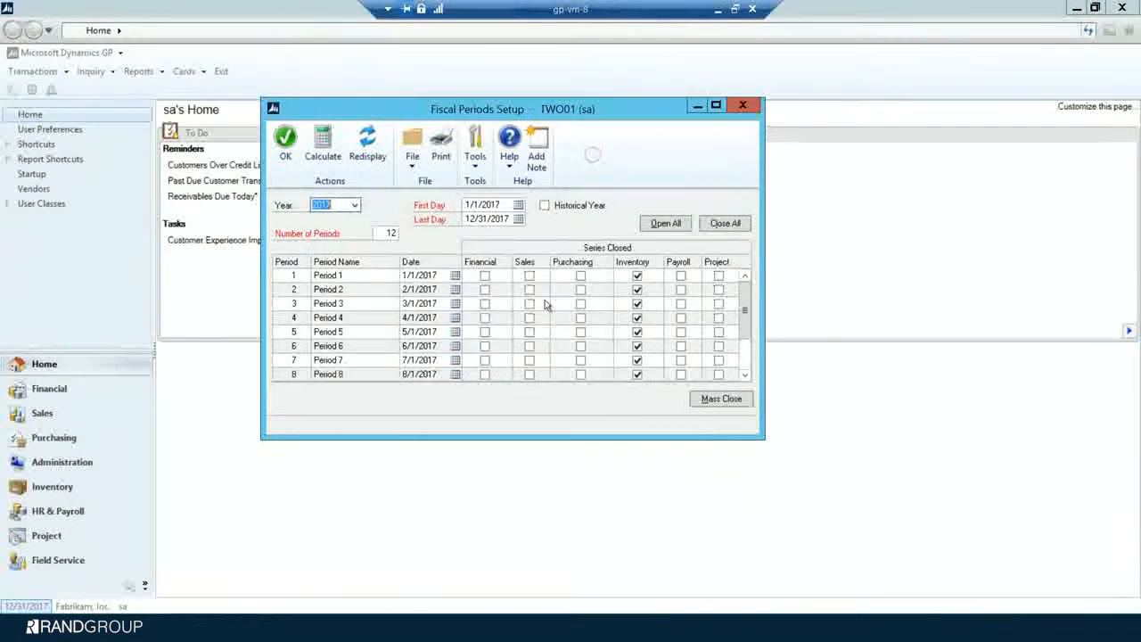
left_click_drag(532, 438, 531, 524)
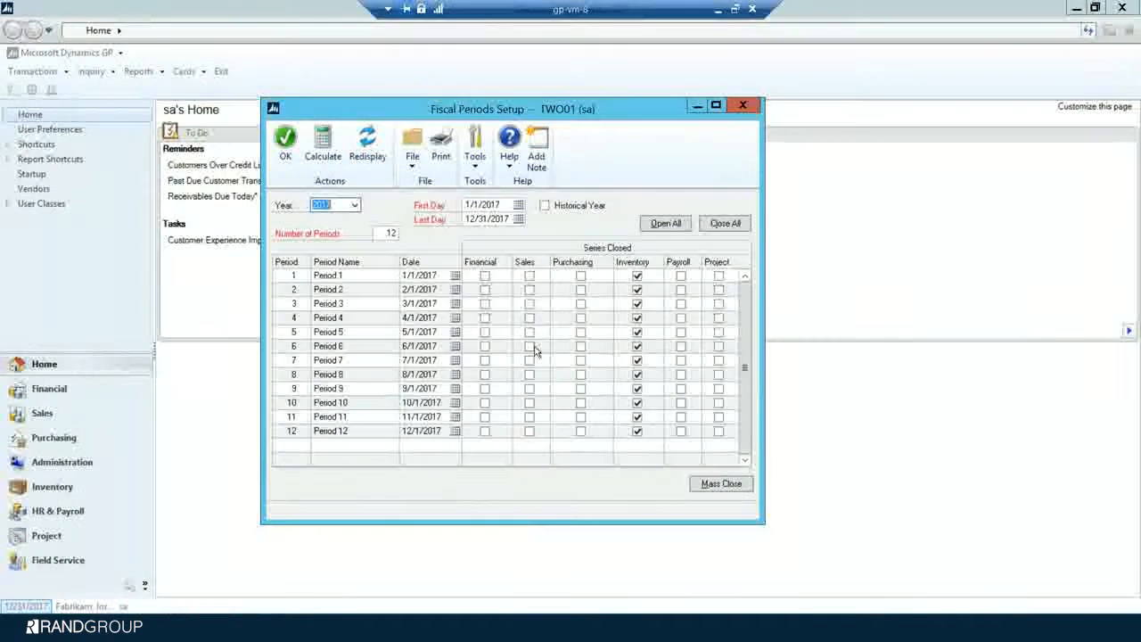
Mark the Sales series as closed for Periods 1 through 12 of 2017 and accept the fiscal period setup.
left_click(530, 275)
left_click(529, 290)
left_click(530, 304)
left_click(530, 318)
left_click(529, 333)
left_click(530, 346)
left_click(529, 360)
left_click(530, 374)
left_click(529, 389)
left_click(530, 403)
left_click(530, 418)
left_click(530, 432)
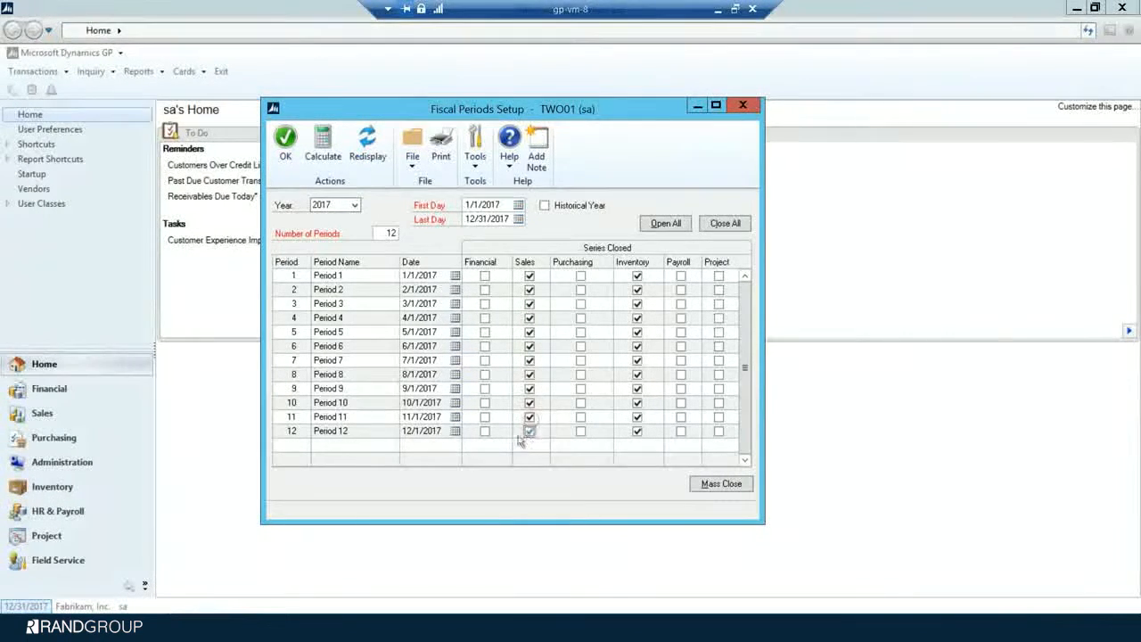
left_click(286, 157)
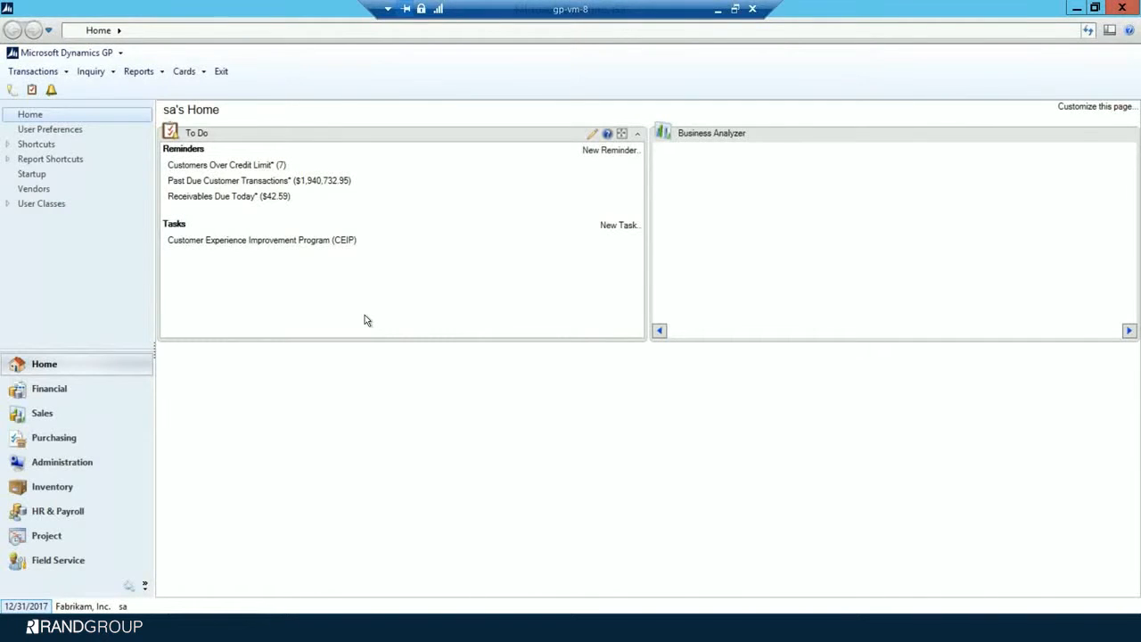
Process the company's Tax Year-End Close with Close Year and Print Report enabled, sending the Tax Year End Close Report to the screen.
left_click(105, 54)
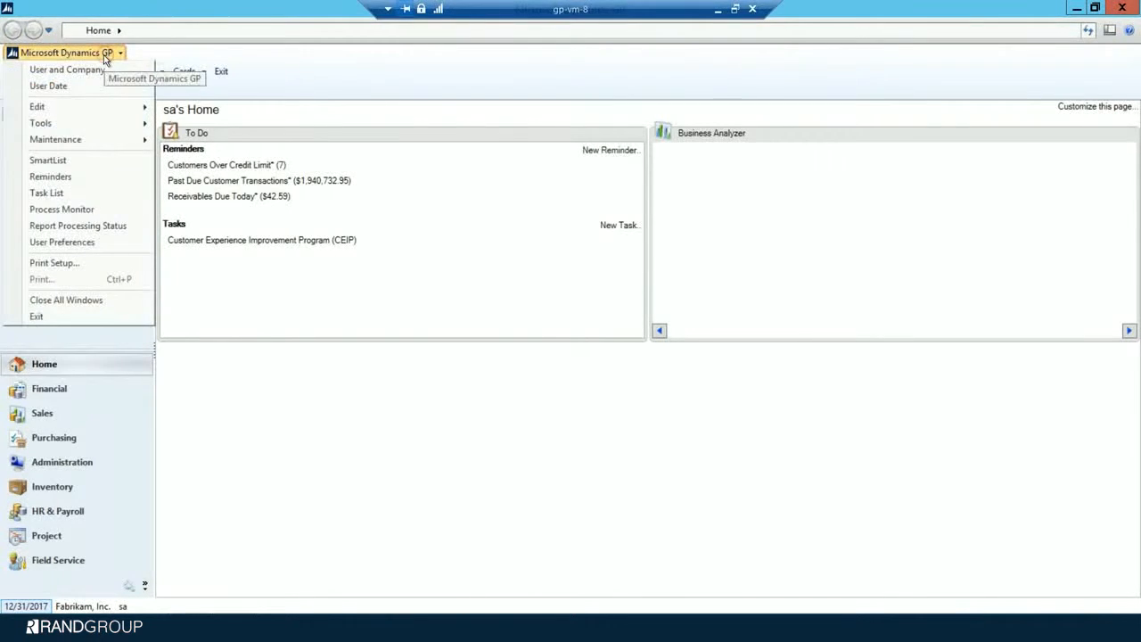
mouse_move(101, 125)
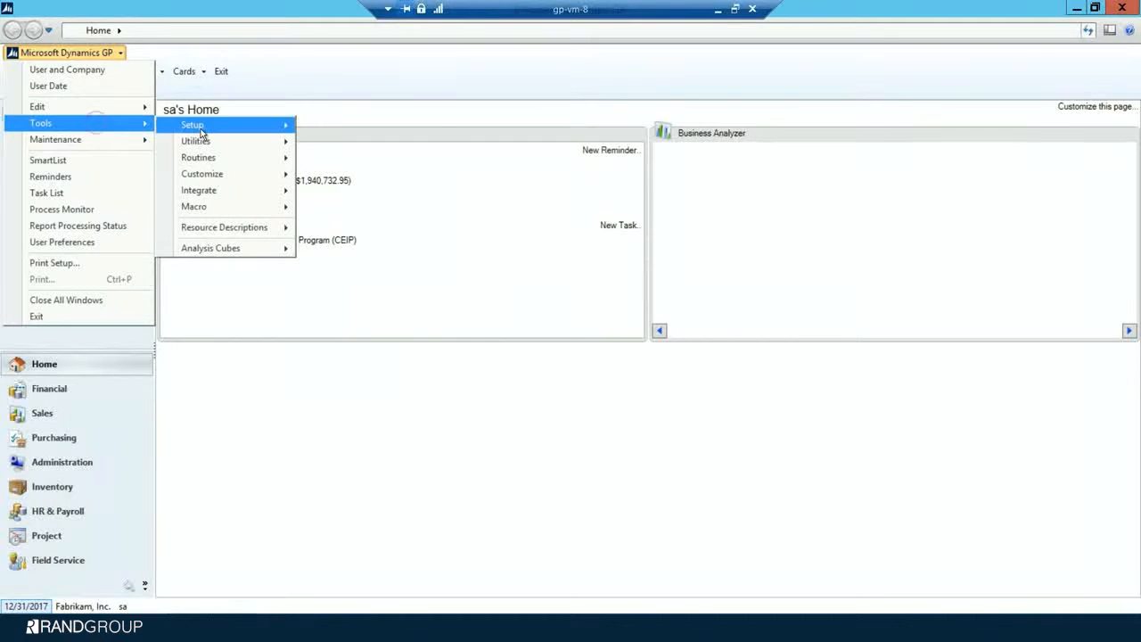
mouse_move(201, 158)
mouse_move(316, 158)
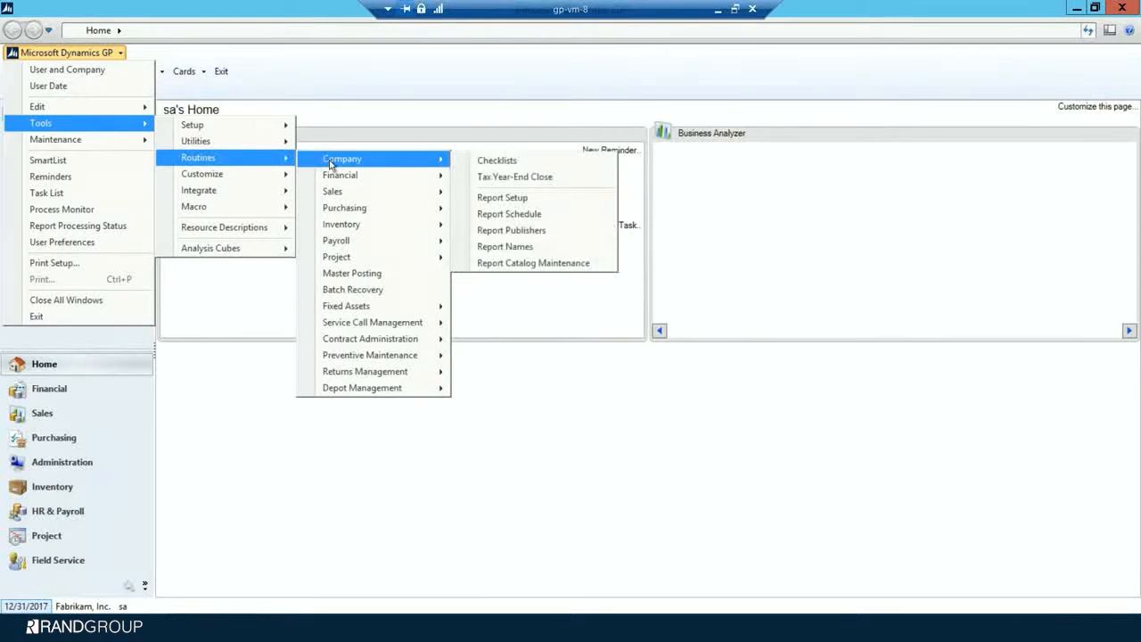
left_click(518, 185)
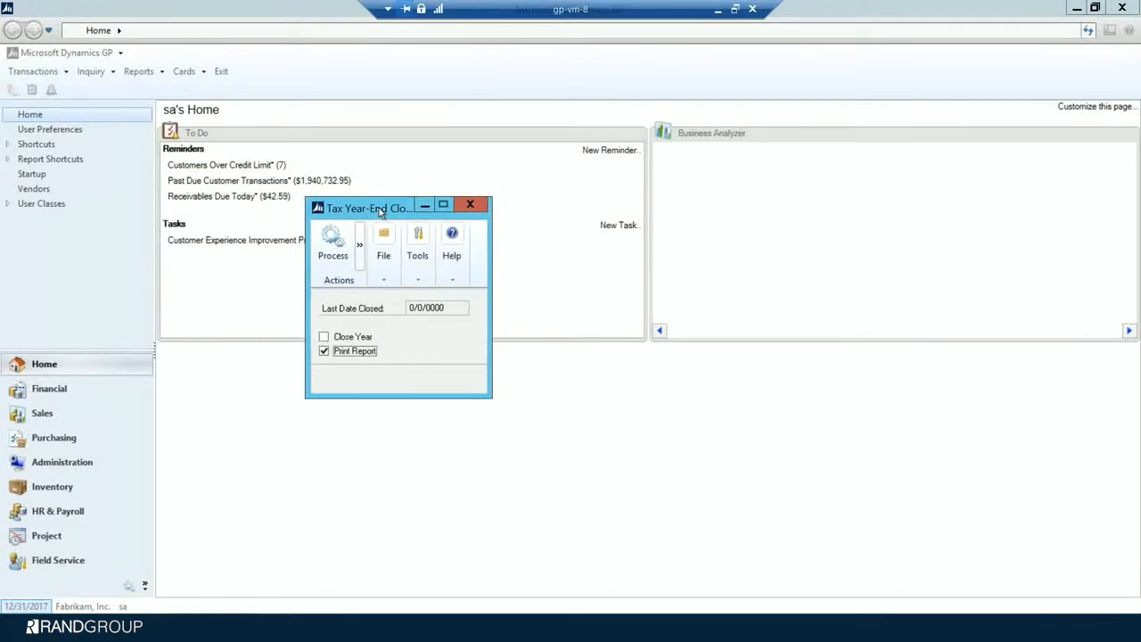
left_click(425, 325)
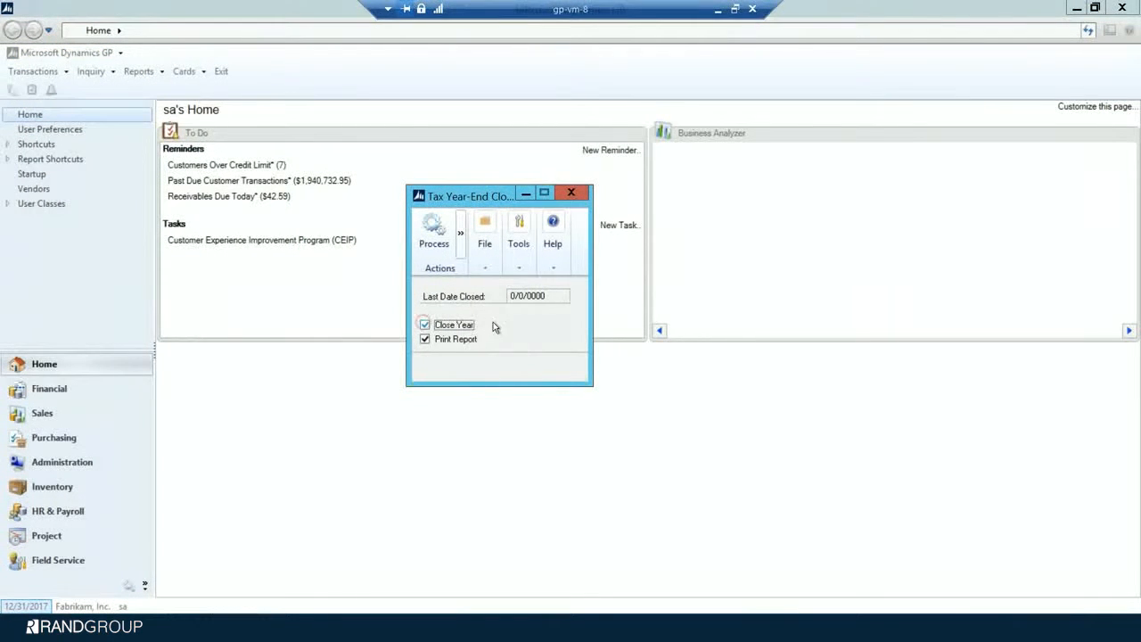
left_click(434, 228)
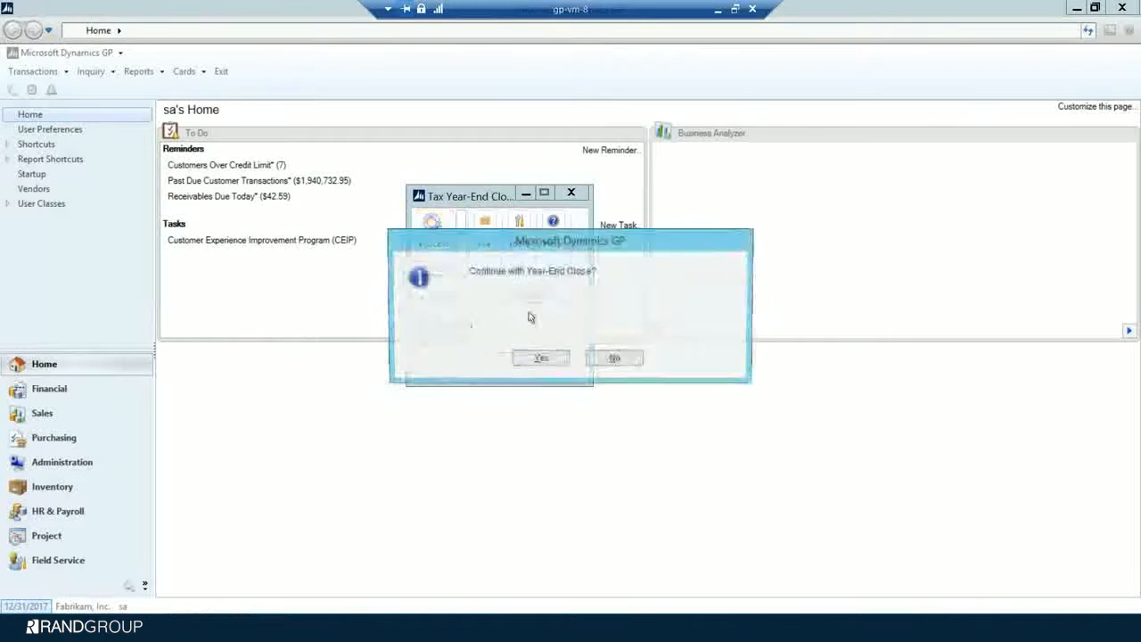
left_click(543, 359)
left_click(458, 323)
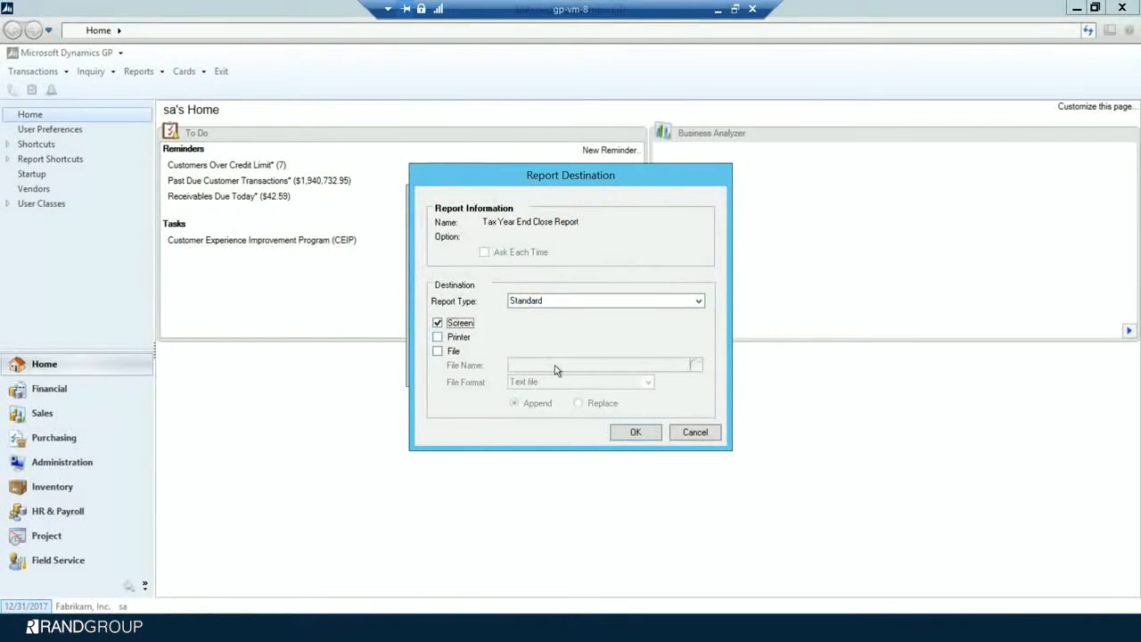
left_click(633, 433)
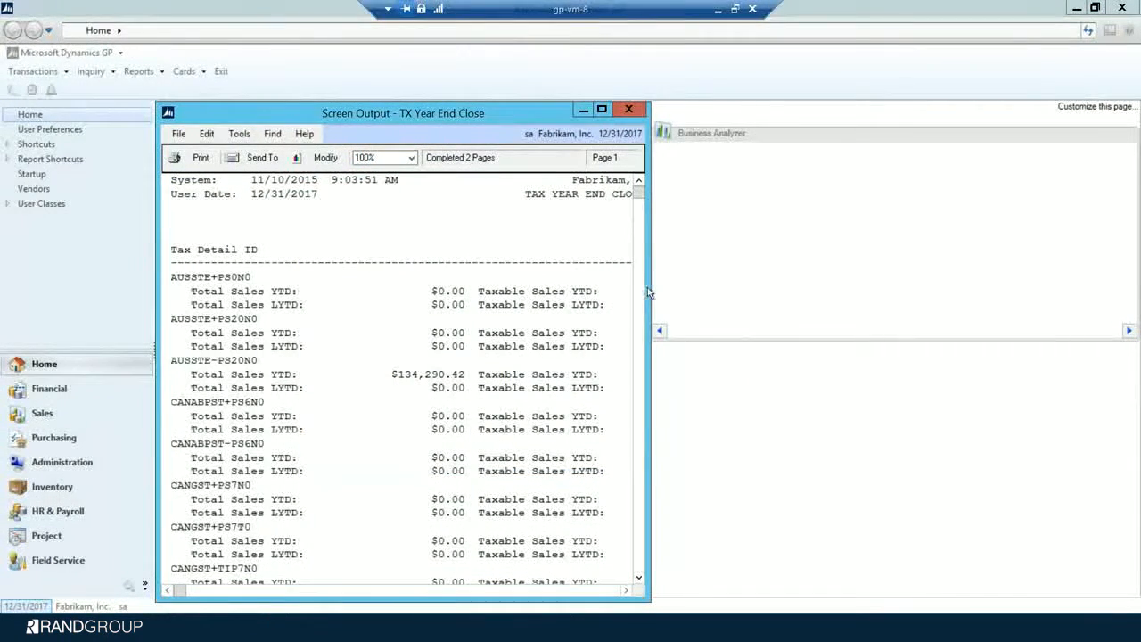
Widen the tax year-end close report and print it through Microsoft XPS Document Writer to an OpenXPS file named TXyeClose on the Desktop.
left_click_drag(648, 292, 967, 303)
left_click(199, 157)
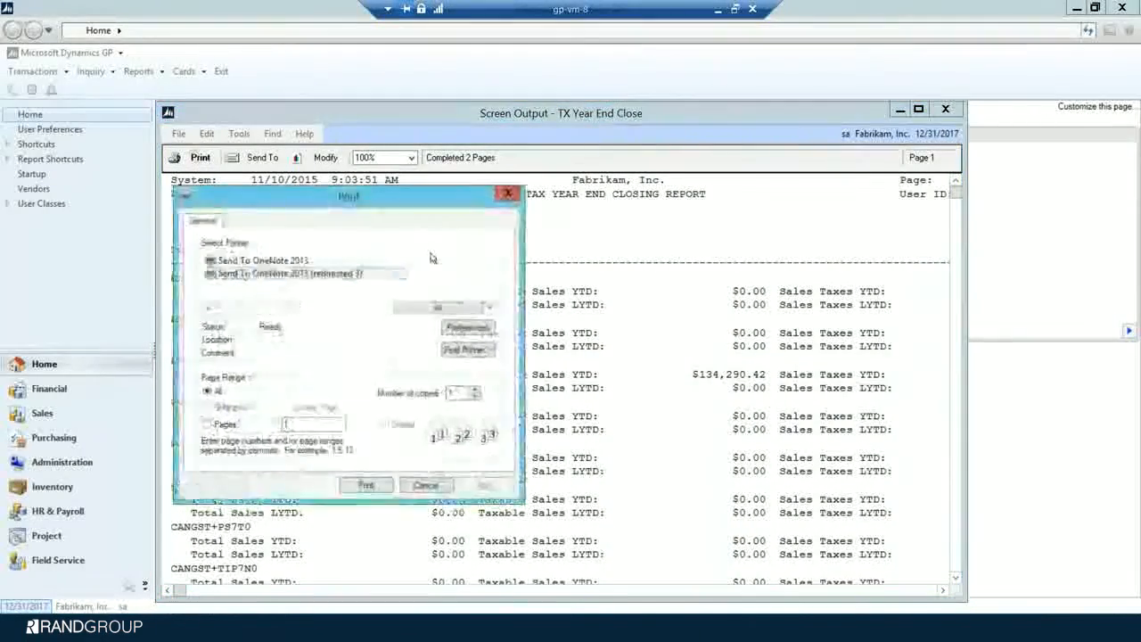
left_click_drag(431, 307, 231, 309)
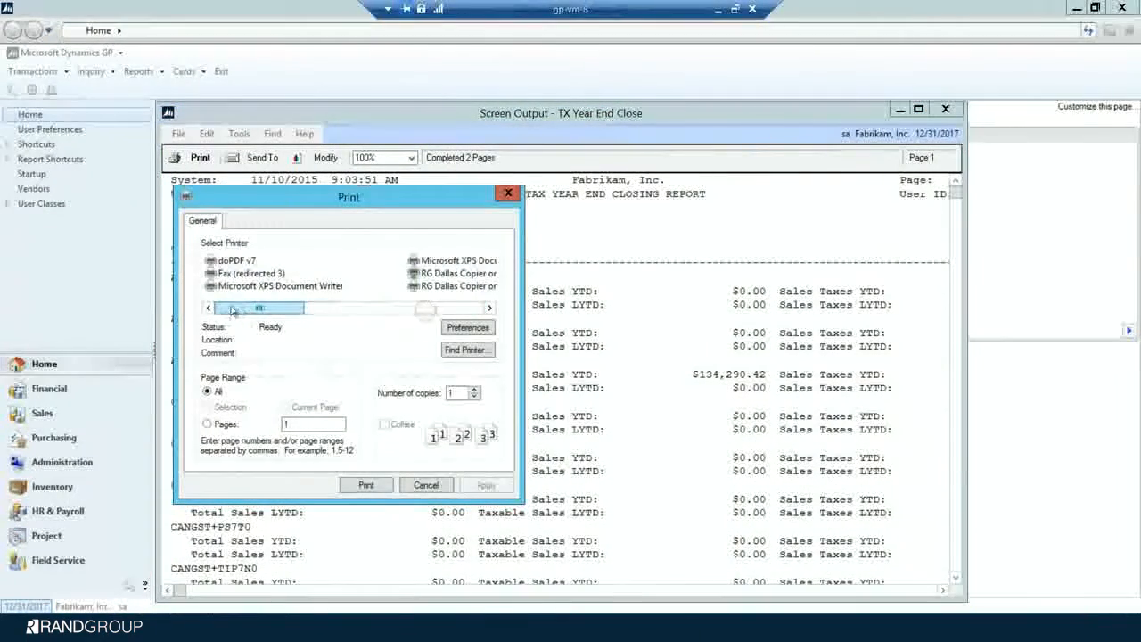
left_click(239, 286)
left_click(366, 484)
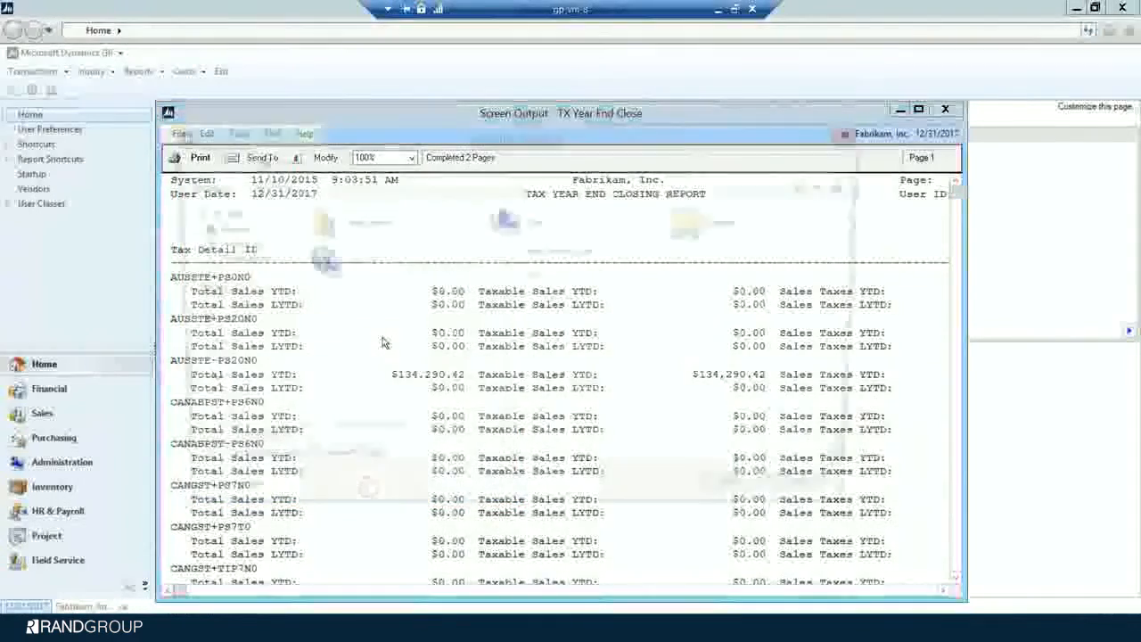
type("TXyeClose")
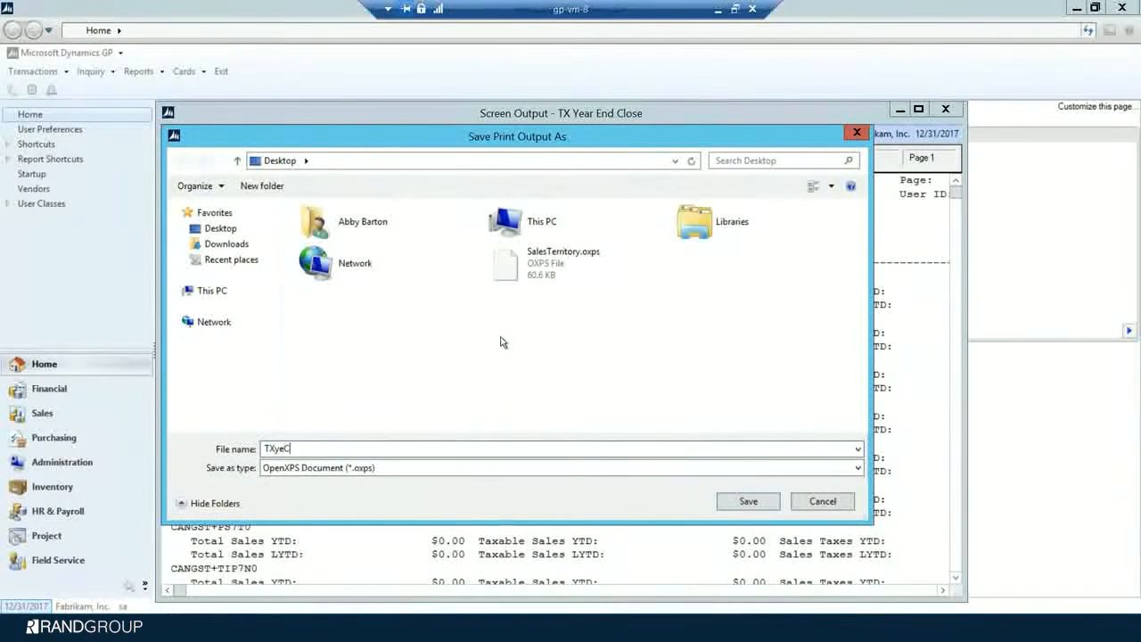
left_click(748, 501)
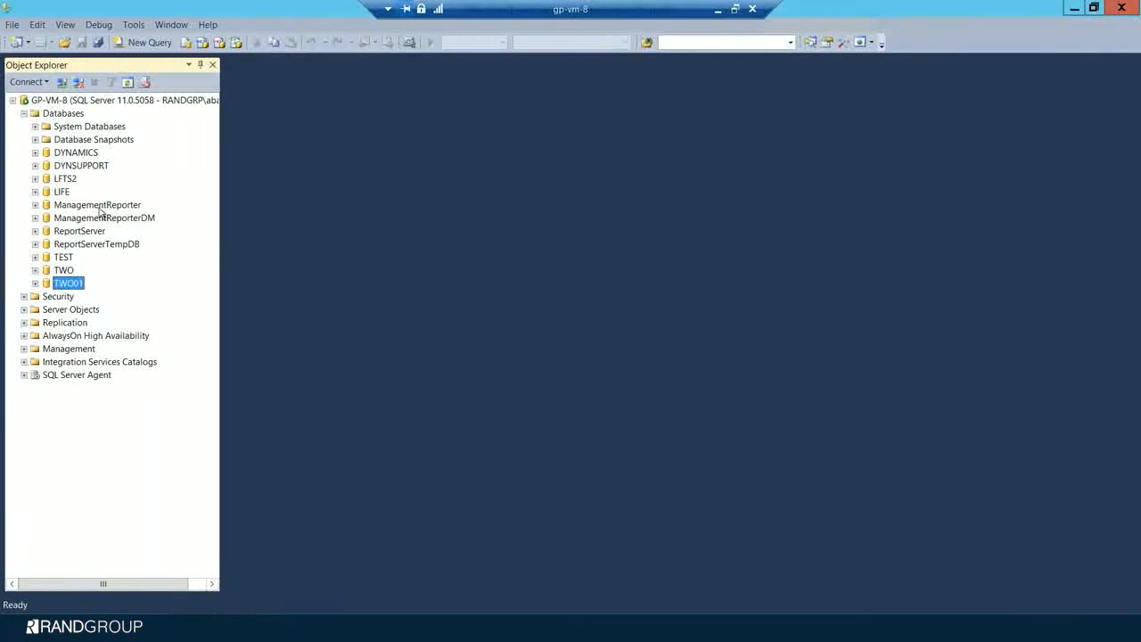
In SQL Server Management Studio, start a full backup of the TWO01 database and remove the existing backup destination.
right_click(77, 287)
left_click(126, 337)
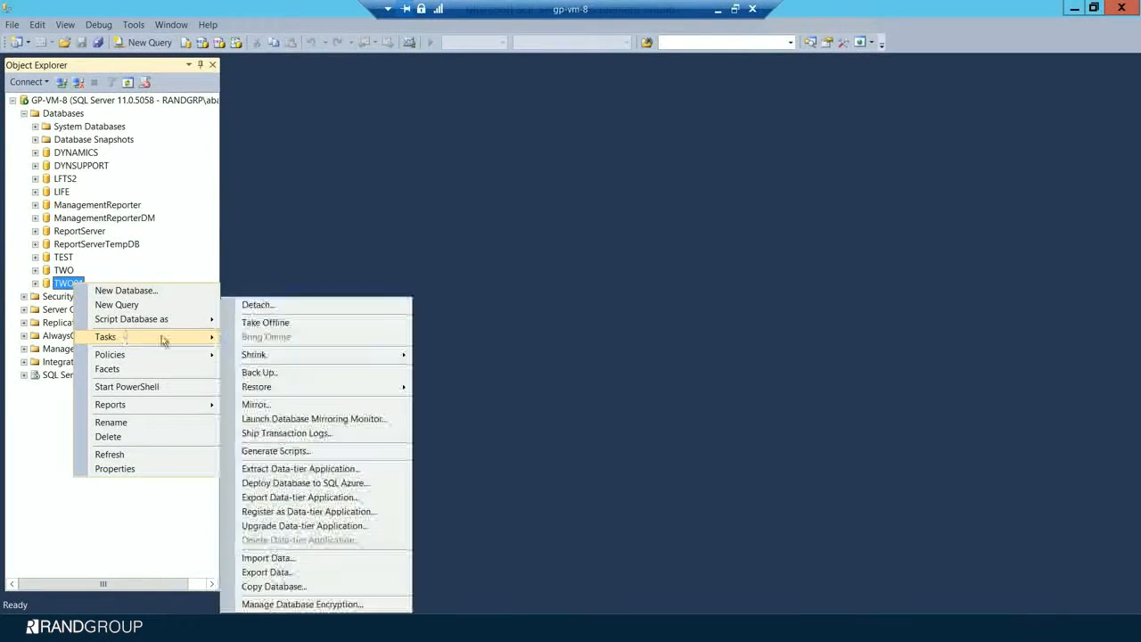
left_click(260, 372)
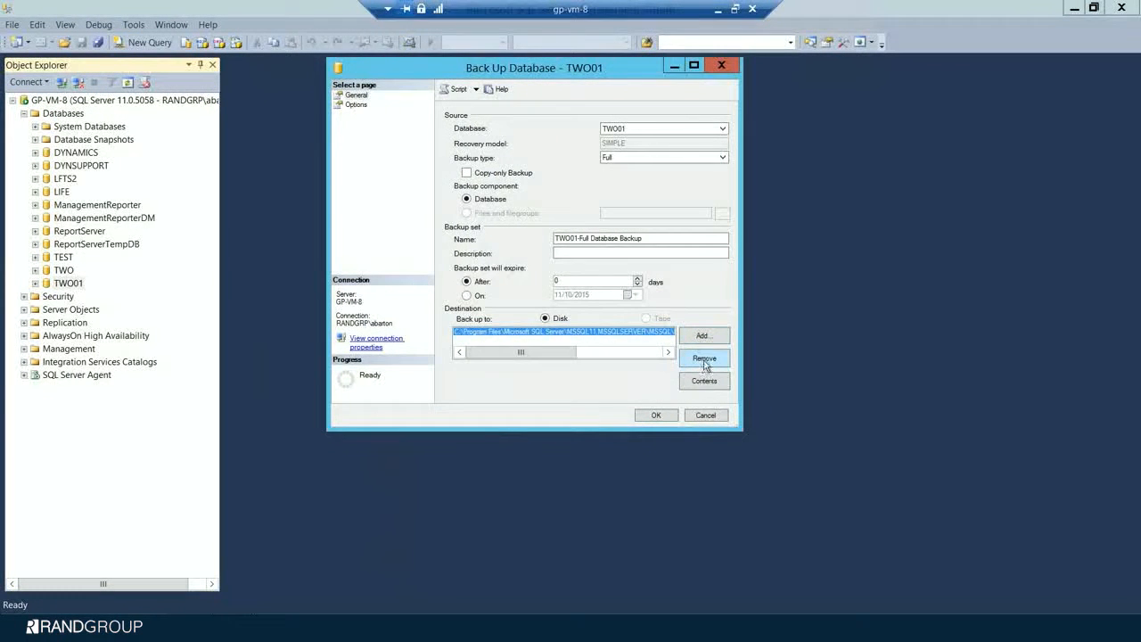
left_click(705, 361)
Add PostYearEndClosingBackup2015.bak in the Backup folder as the disk destination and run the full TWO01 backup.
left_click(704, 336)
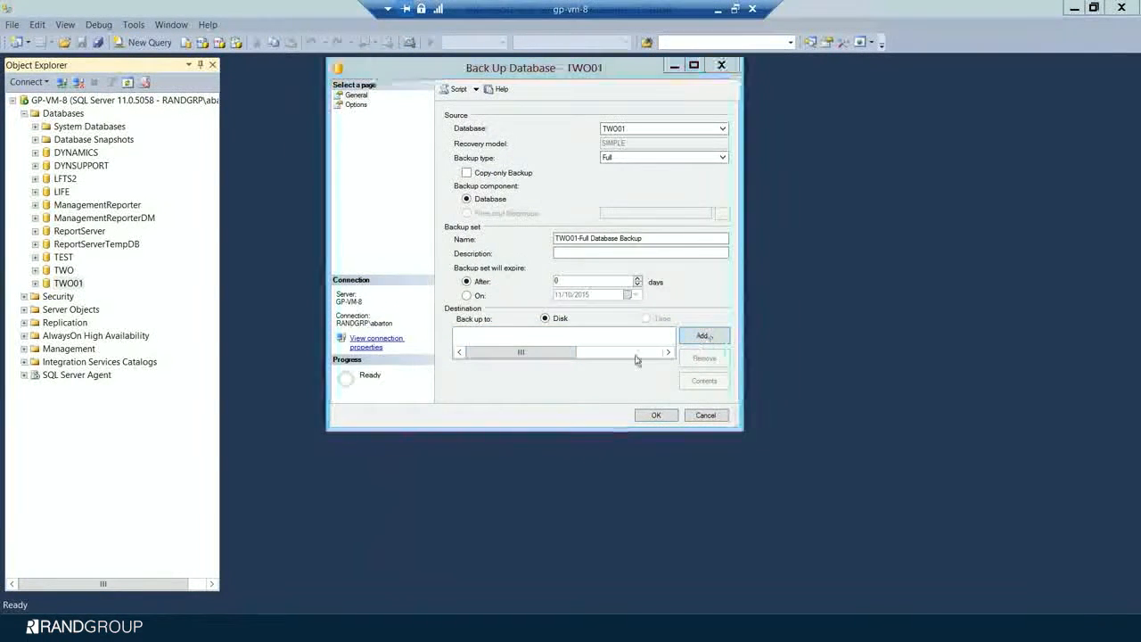
left_click(669, 316)
left_click(580, 450)
type("H")
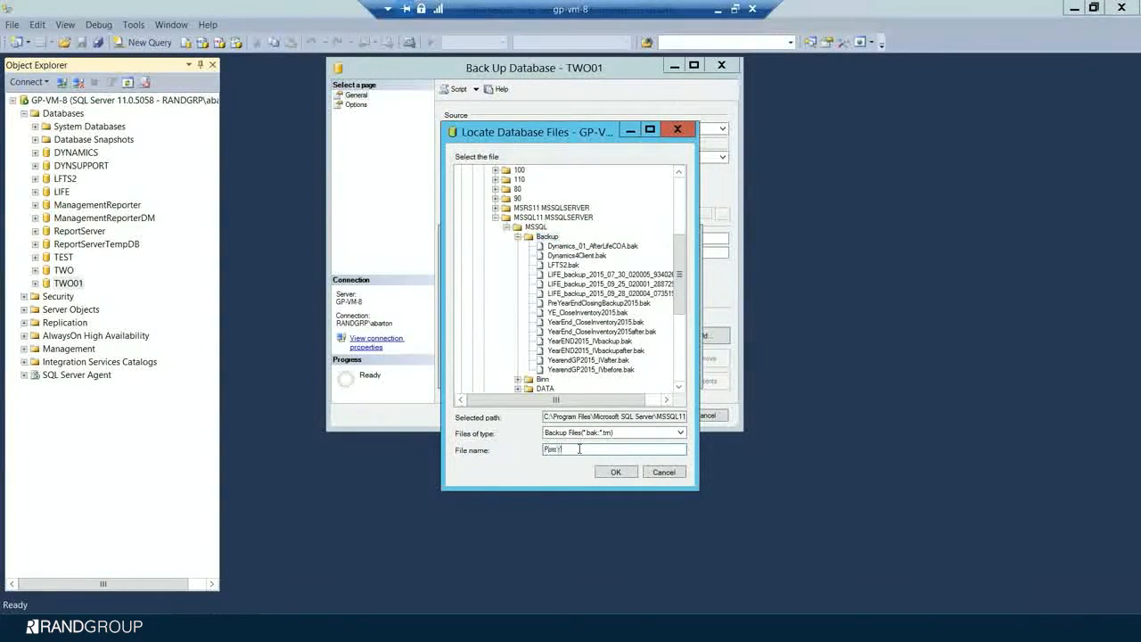
type("ostYearEndClosingBackup2015.bak")
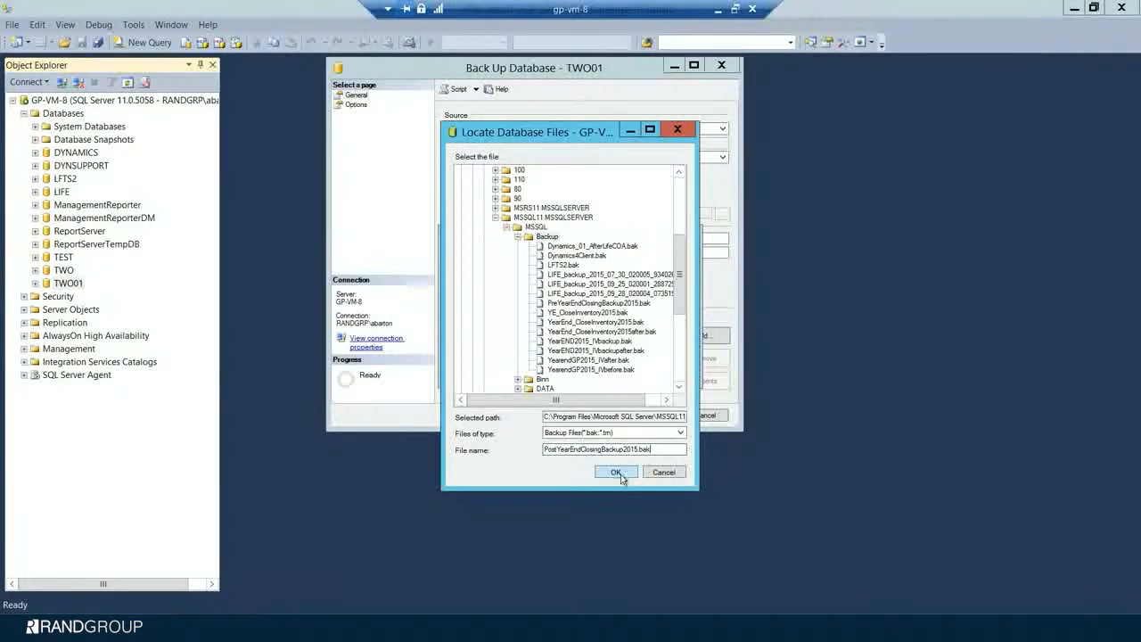
left_click(616, 474)
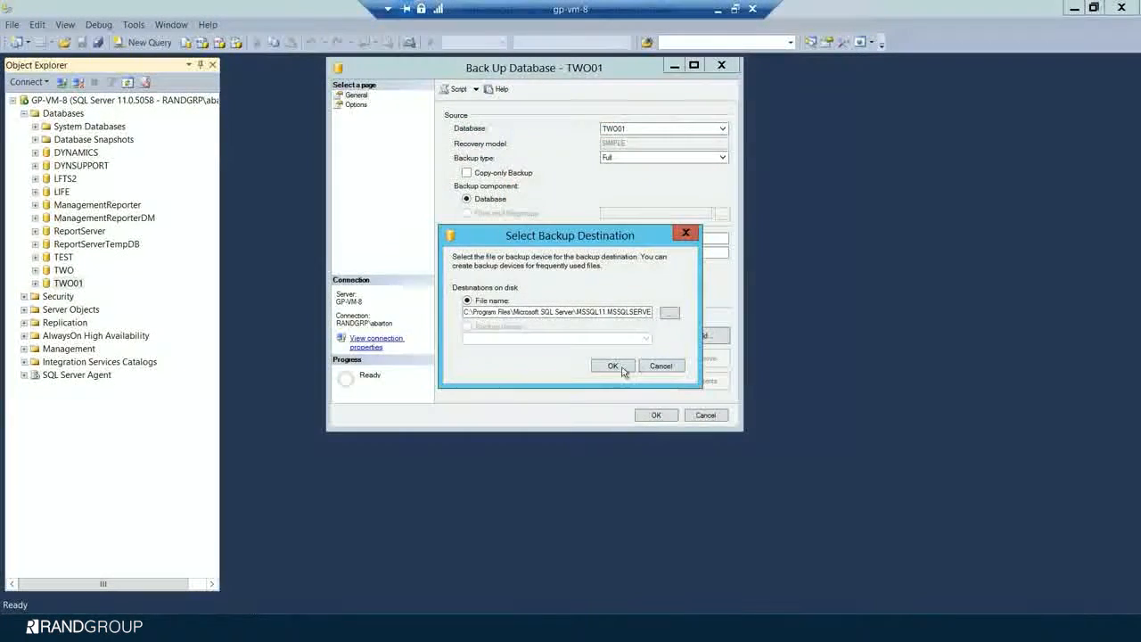
left_click(614, 367)
left_click(655, 414)
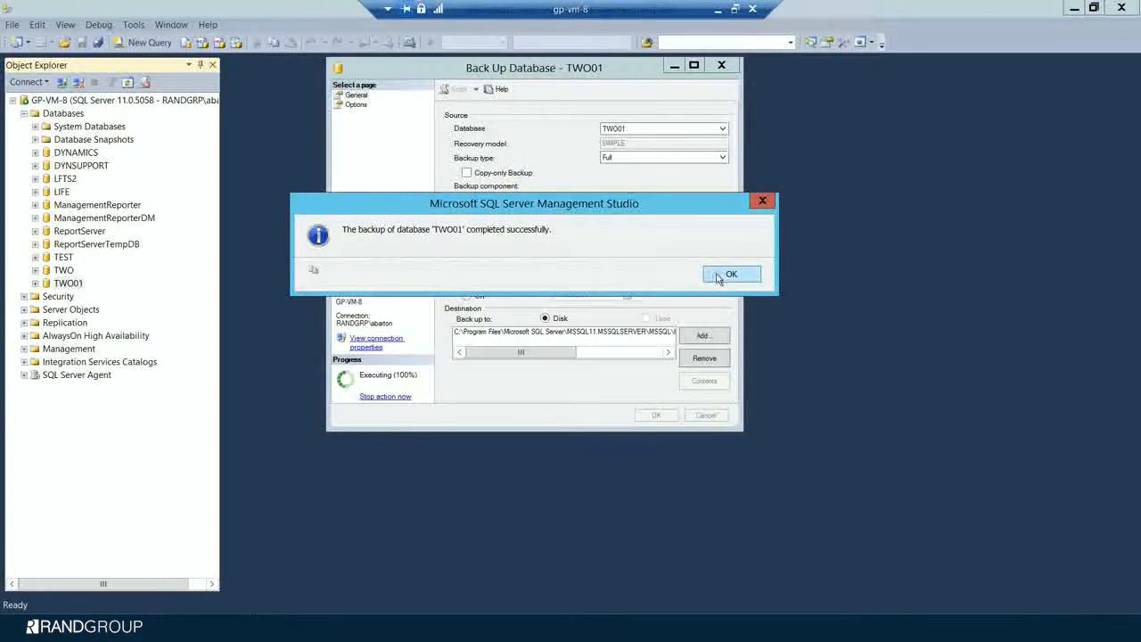
left_click(720, 276)
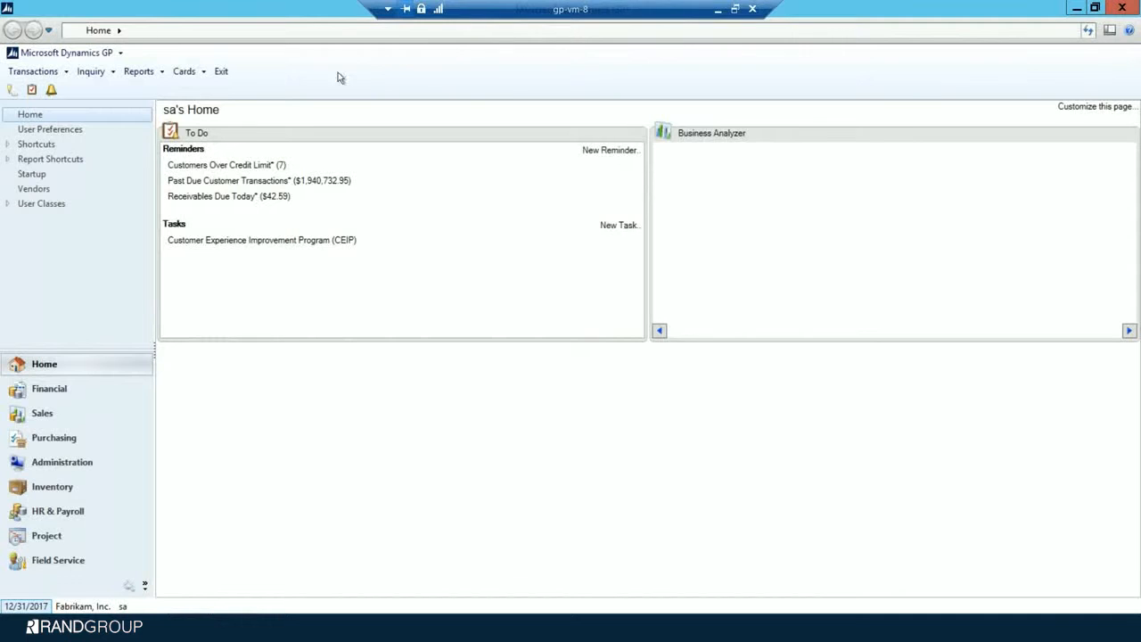
In Dynamics GP, open the sales Customer Summary and display the first customer's amounts since last close to check the year totals.
left_click(185, 72)
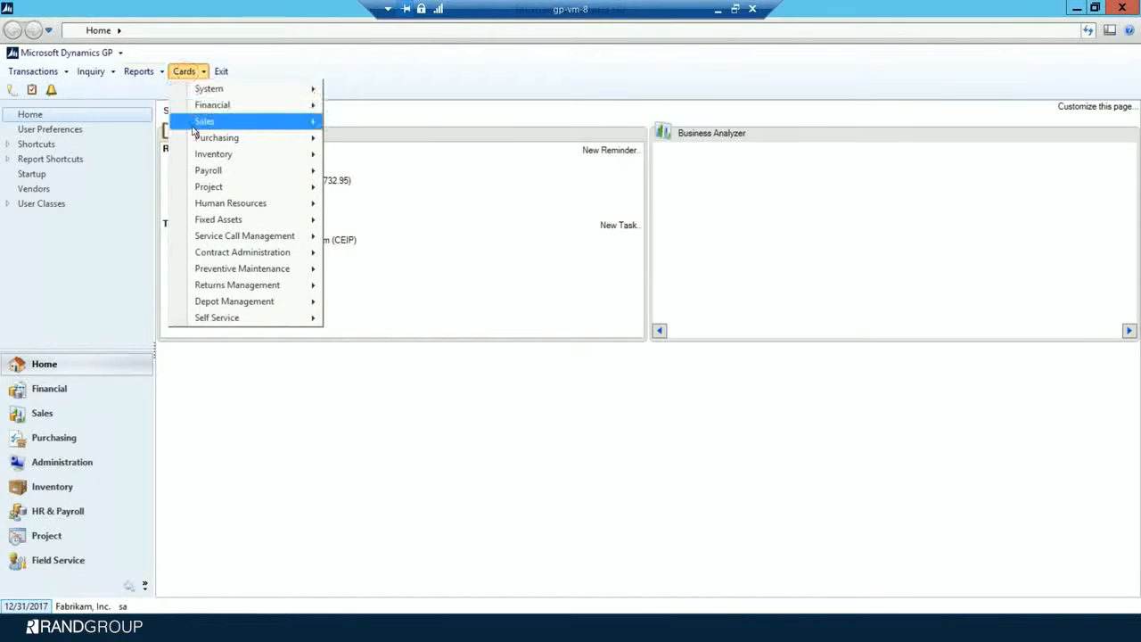
mouse_move(201, 129)
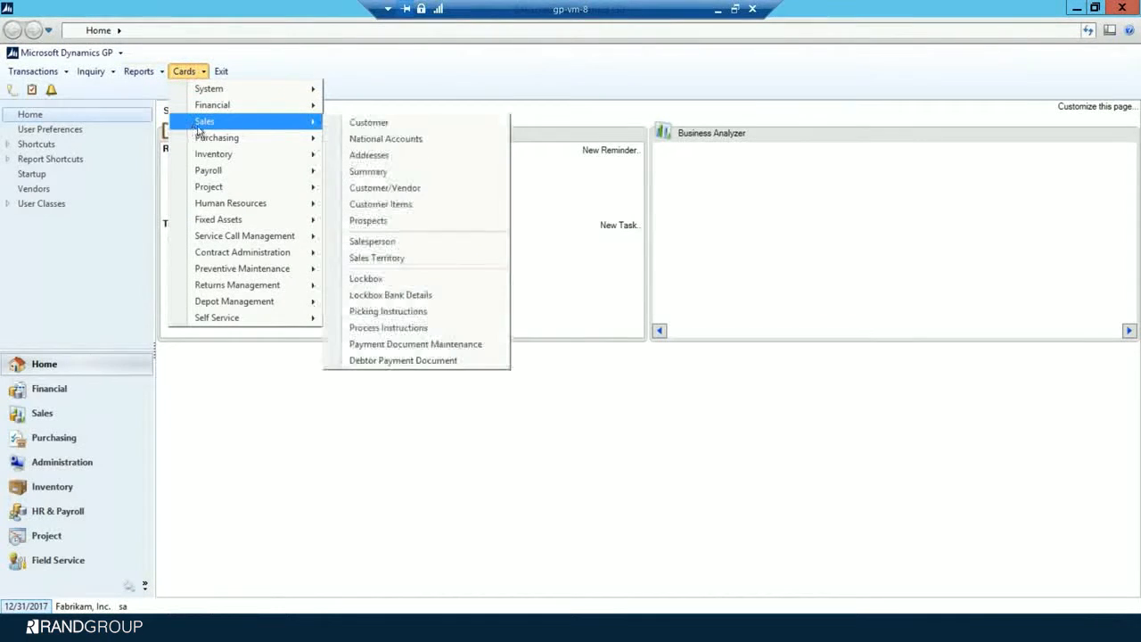
left_click(370, 172)
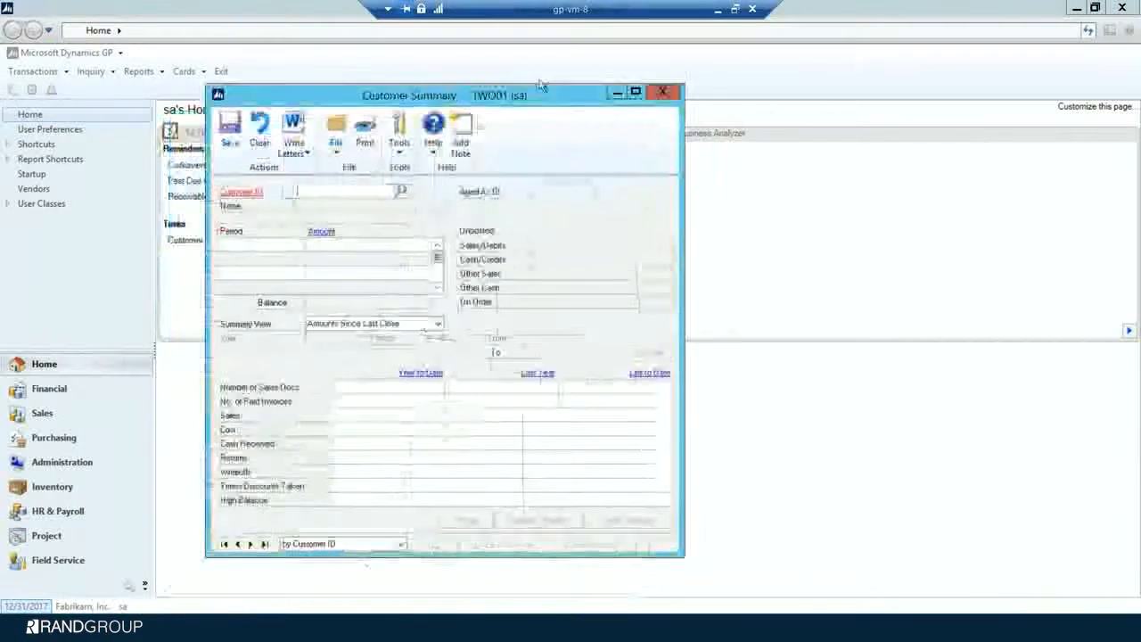
left_click(268, 528)
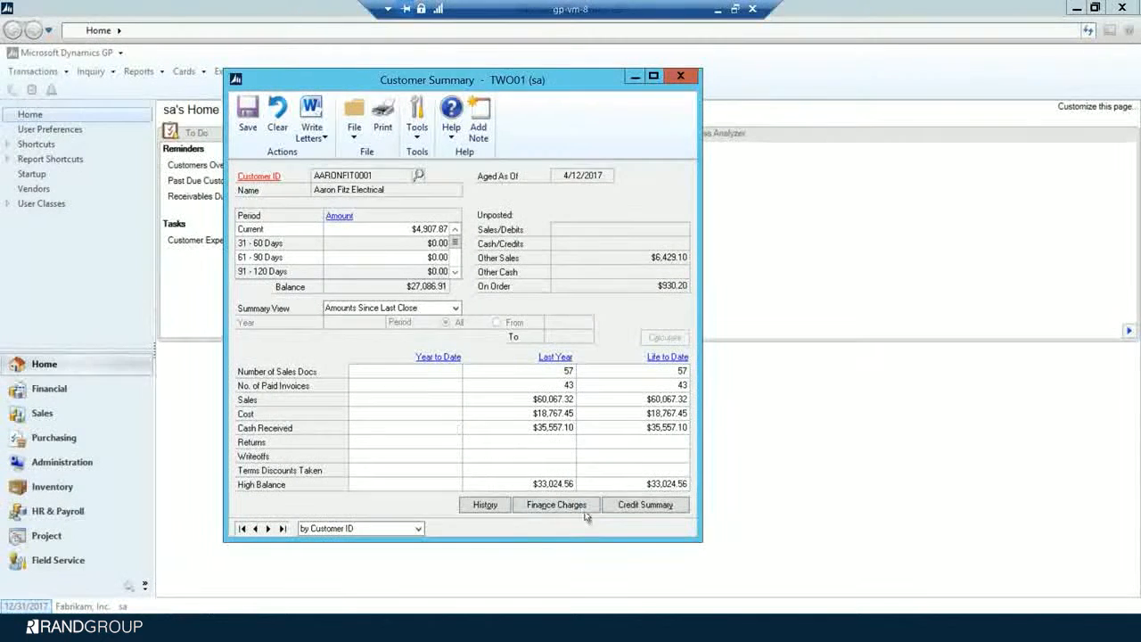
Review the customer's Finance Charge Summary, close it, and save the customer summary record.
left_click(557, 505)
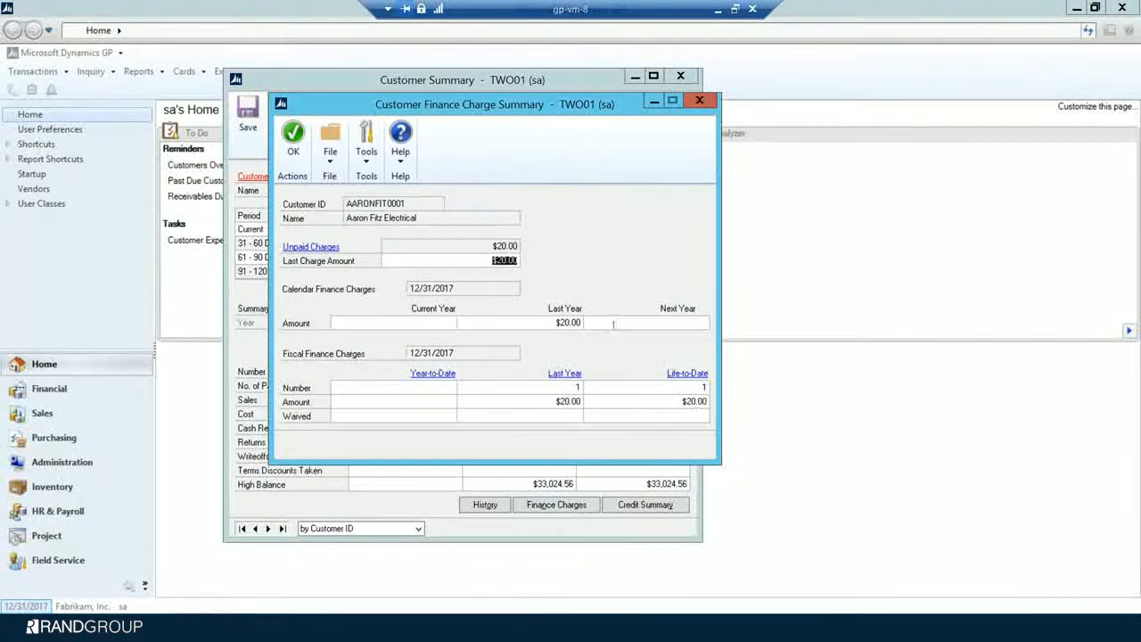
left_click(299, 145)
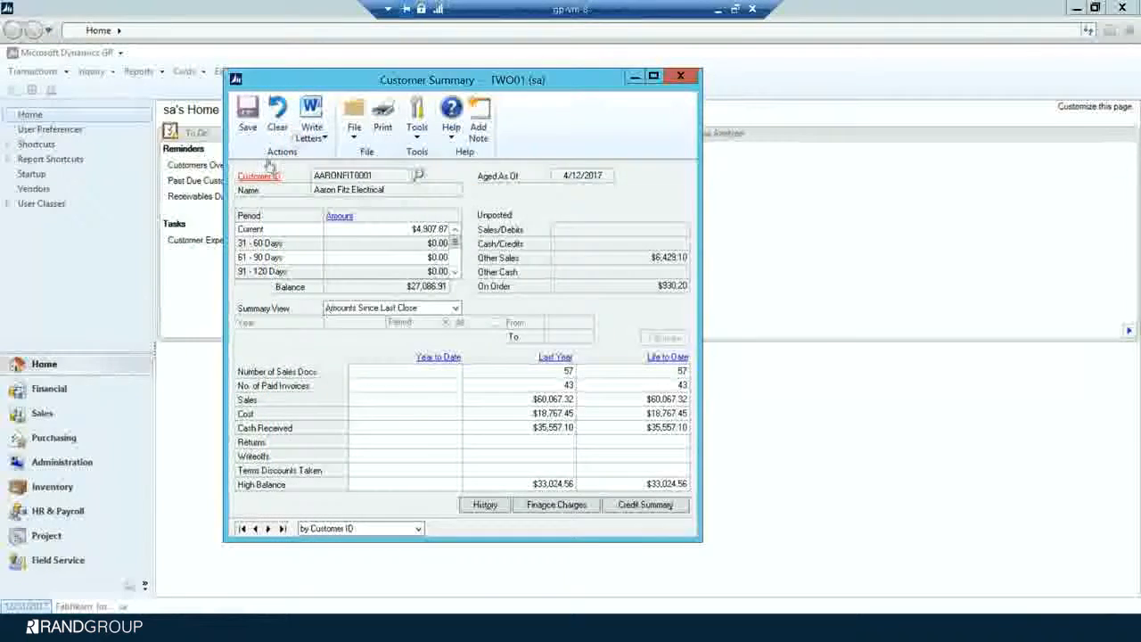
left_click(247, 114)
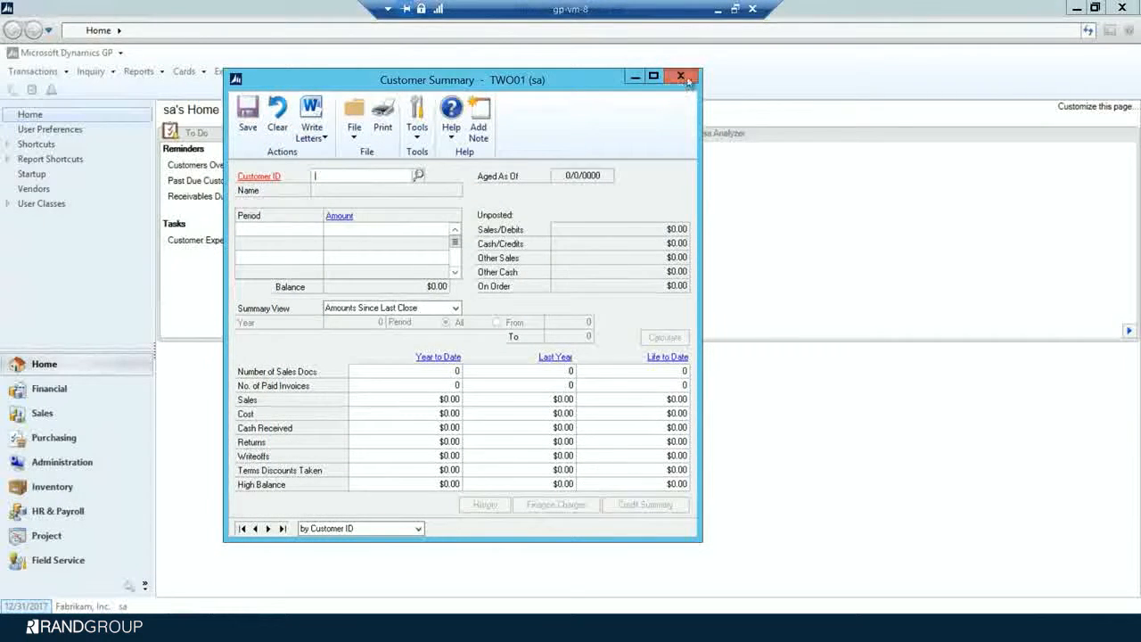
Close the Customer Summary and open the Customers list under Sales in SmartList.
left_click(681, 77)
left_click(56, 53)
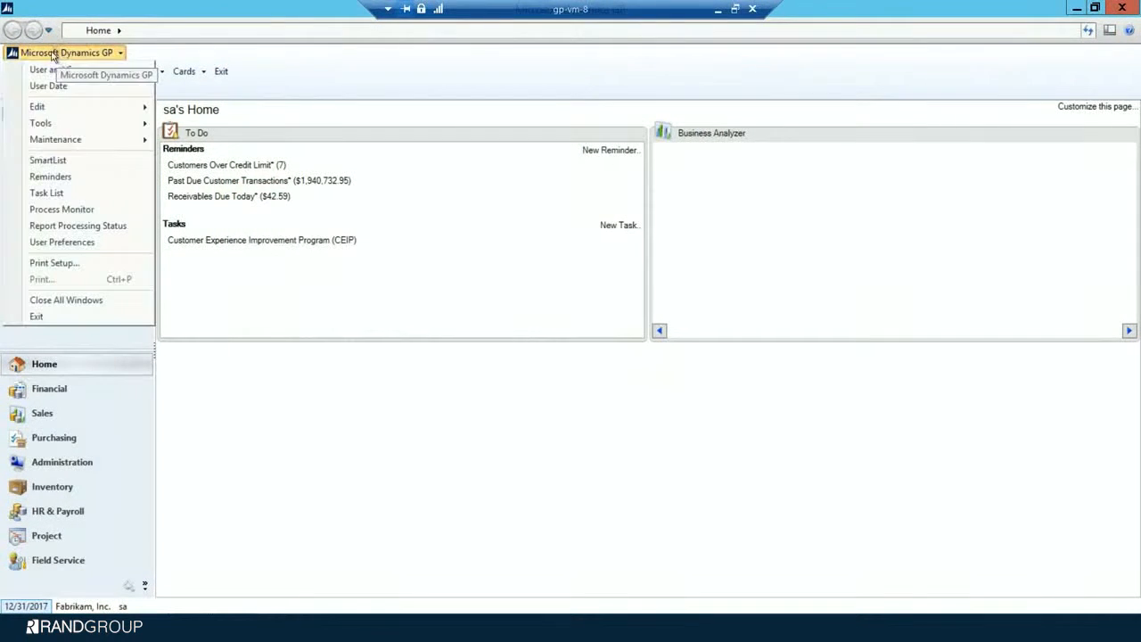
left_click(47, 158)
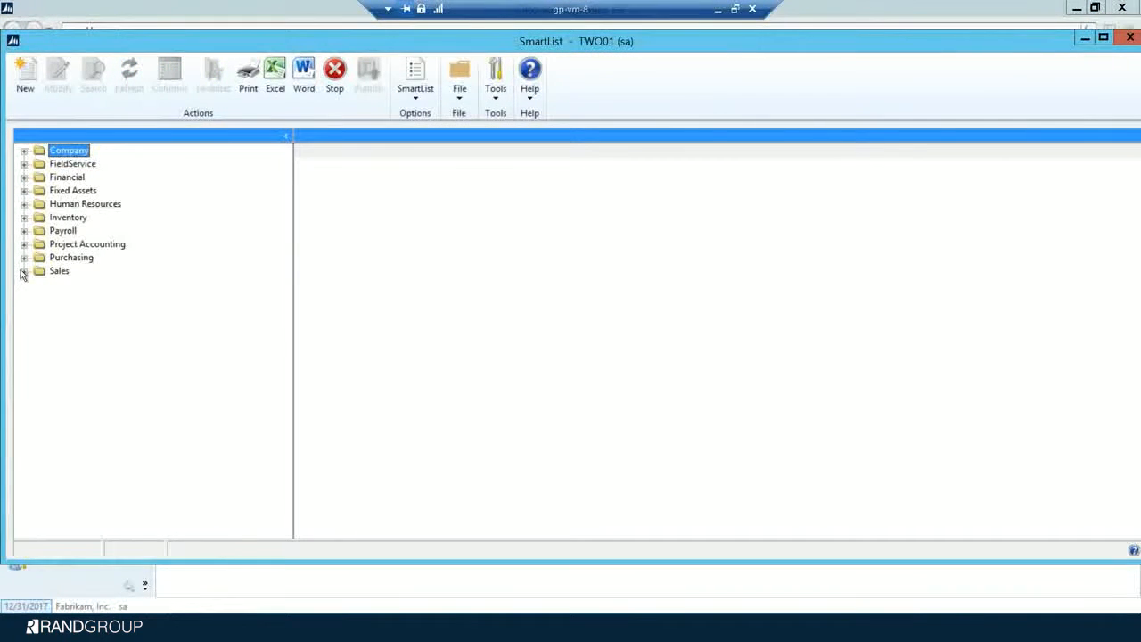
left_click(25, 272)
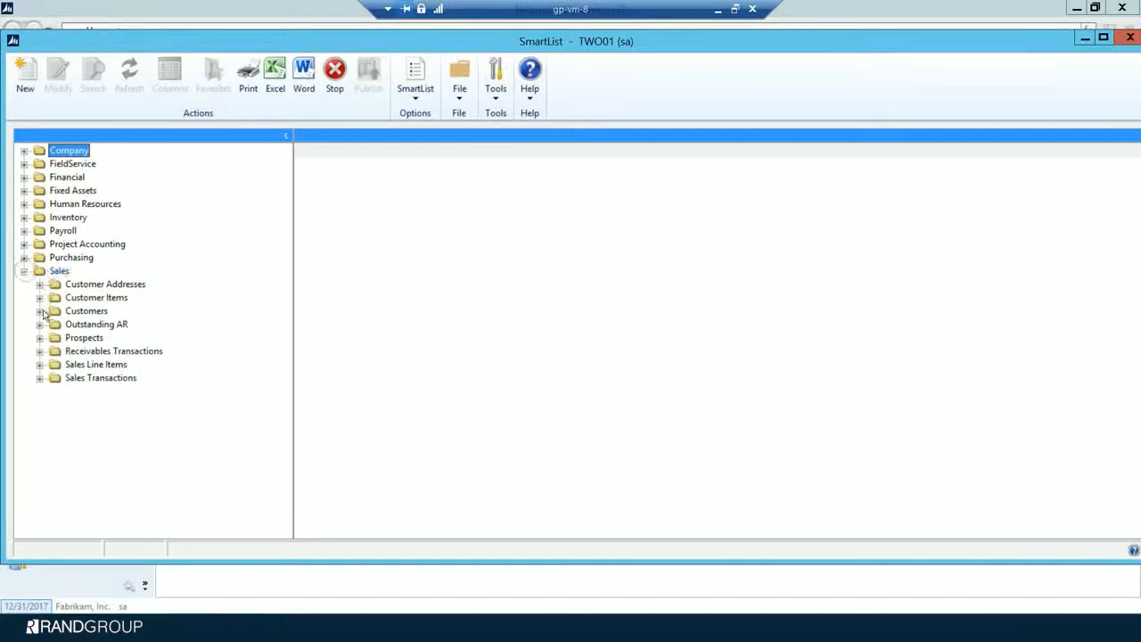
left_click(40, 311)
left_click(86, 311)
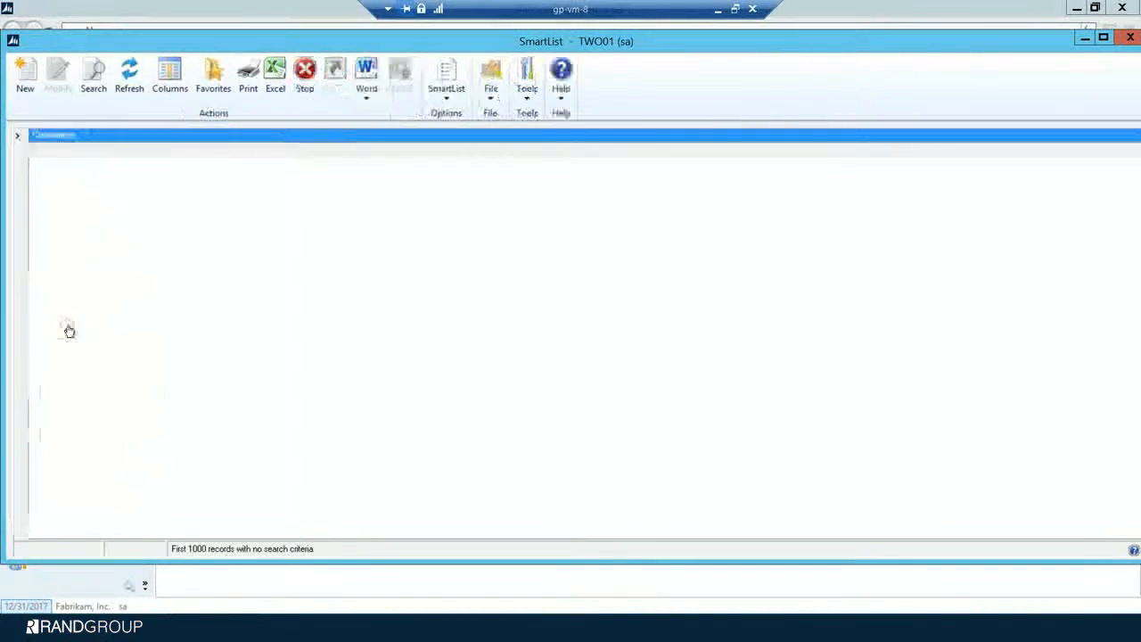
Start adding a column to the Customers list and search the available columns for YTD.
left_click(169, 79)
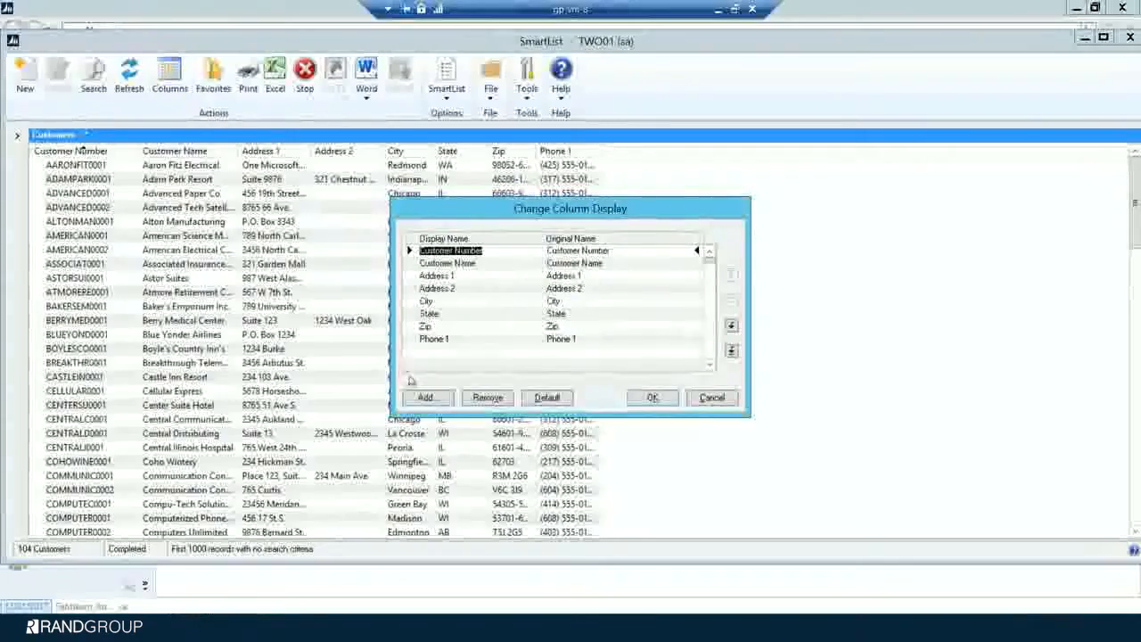
left_click(426, 398)
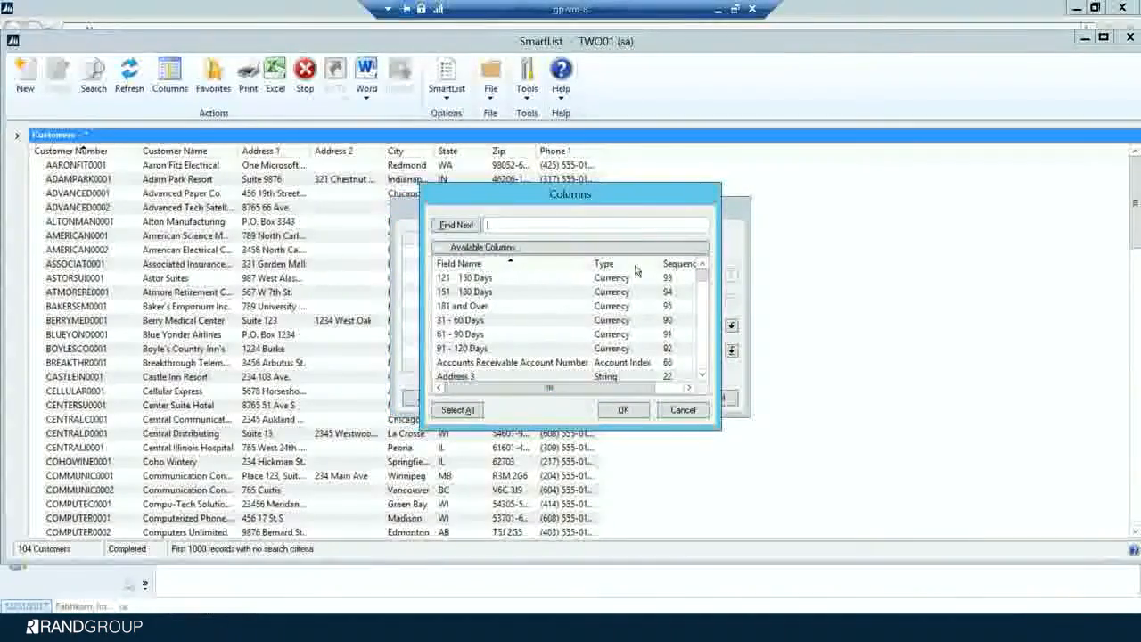
type("YTD")
left_click(464, 225)
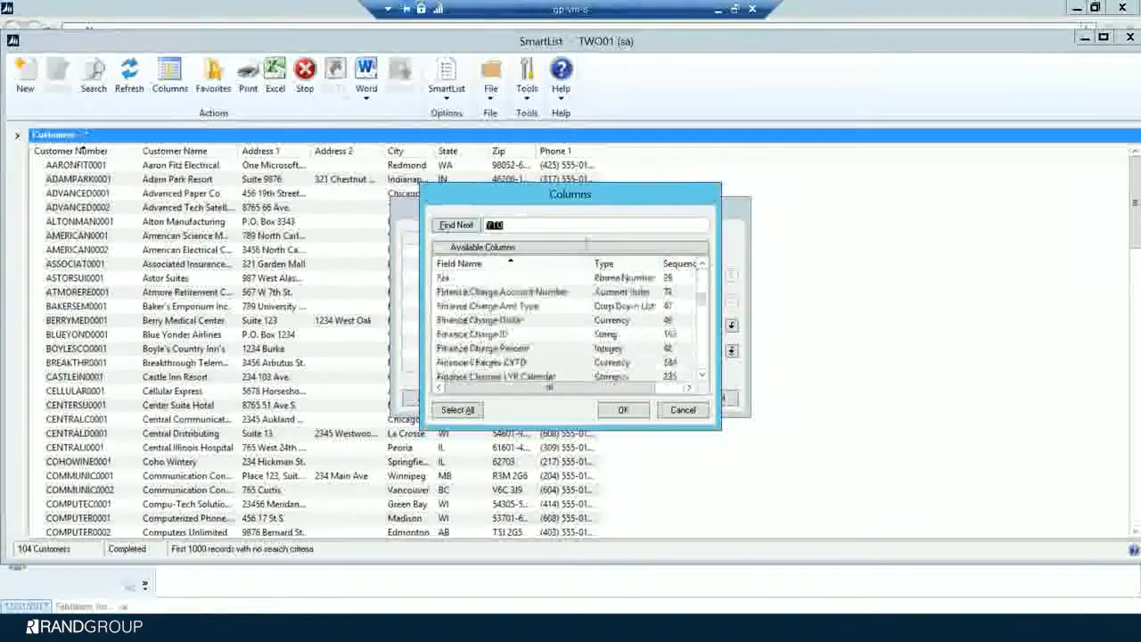
Find the High Balance YTD field among the available columns and add it to the Customers list.
left_click(704, 376)
left_click(704, 376)
left_click(704, 377)
left_click(702, 264)
left_click(703, 264)
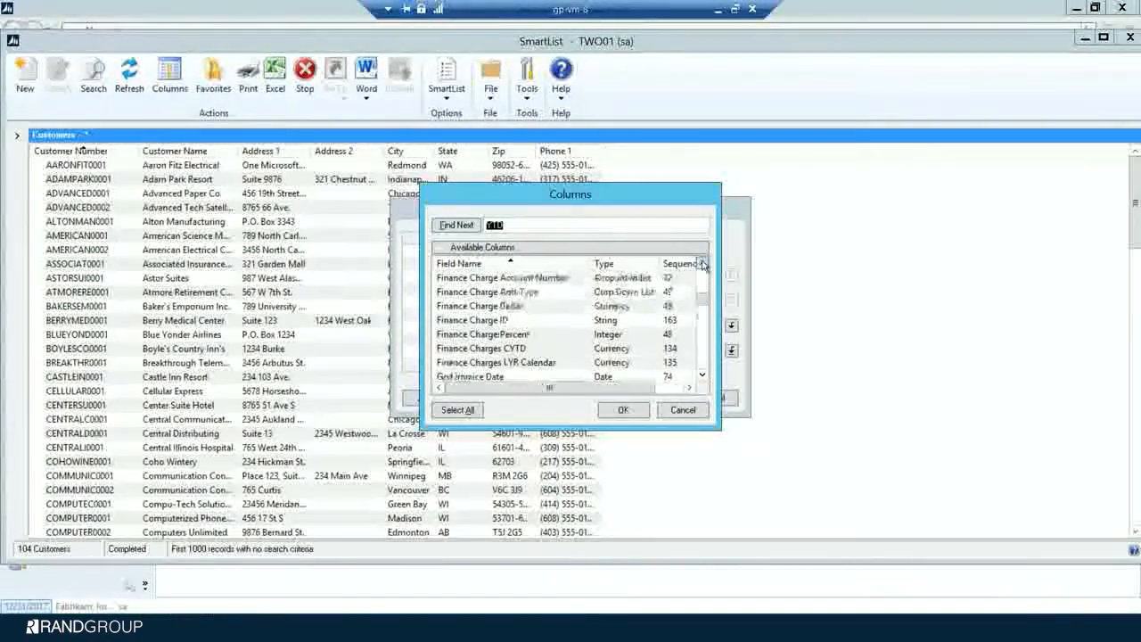
left_click(703, 264)
left_click(703, 264)
left_click(704, 377)
left_click(455, 226)
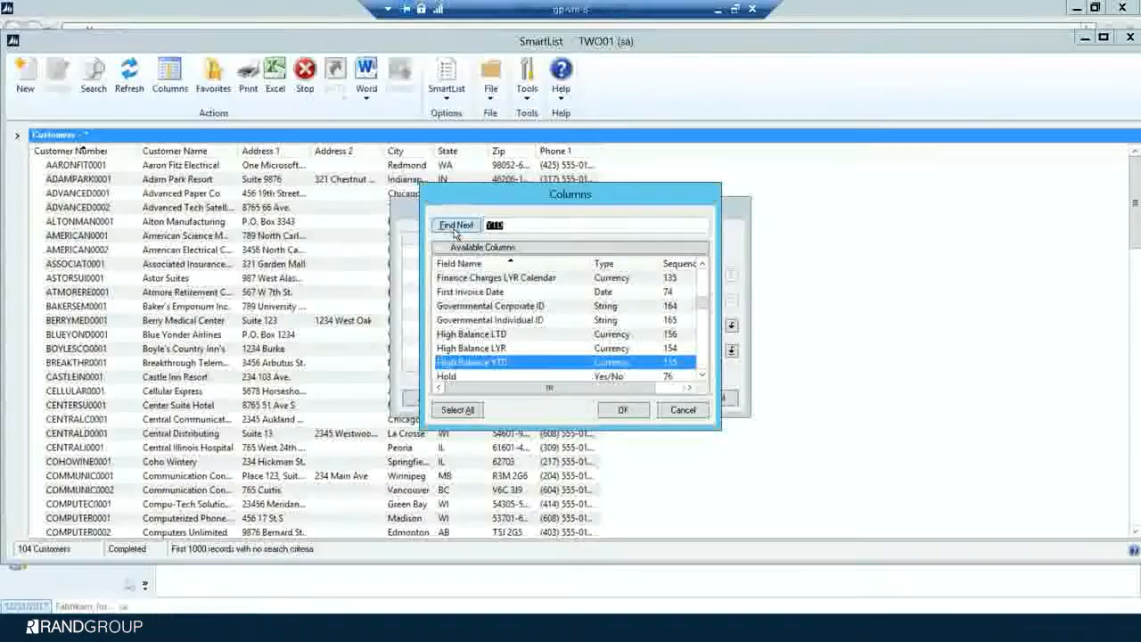
left_click(638, 412)
left_click(649, 398)
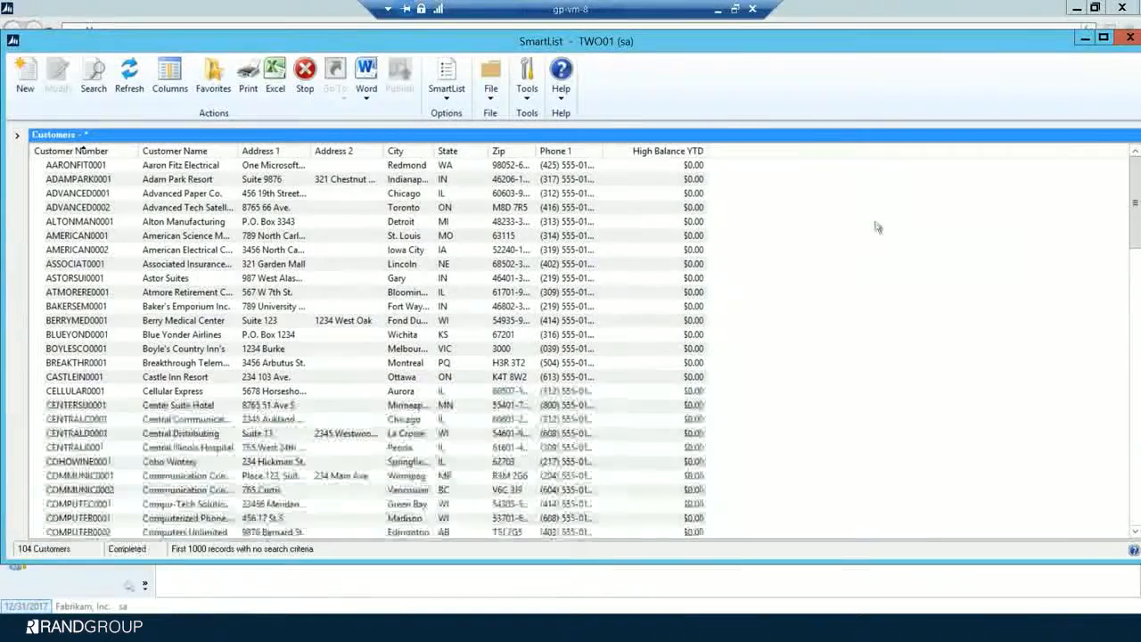
Check the High Balance YTD amounts across the customers, and close SmartList.
left_click_drag(1133, 201, 1136, 161)
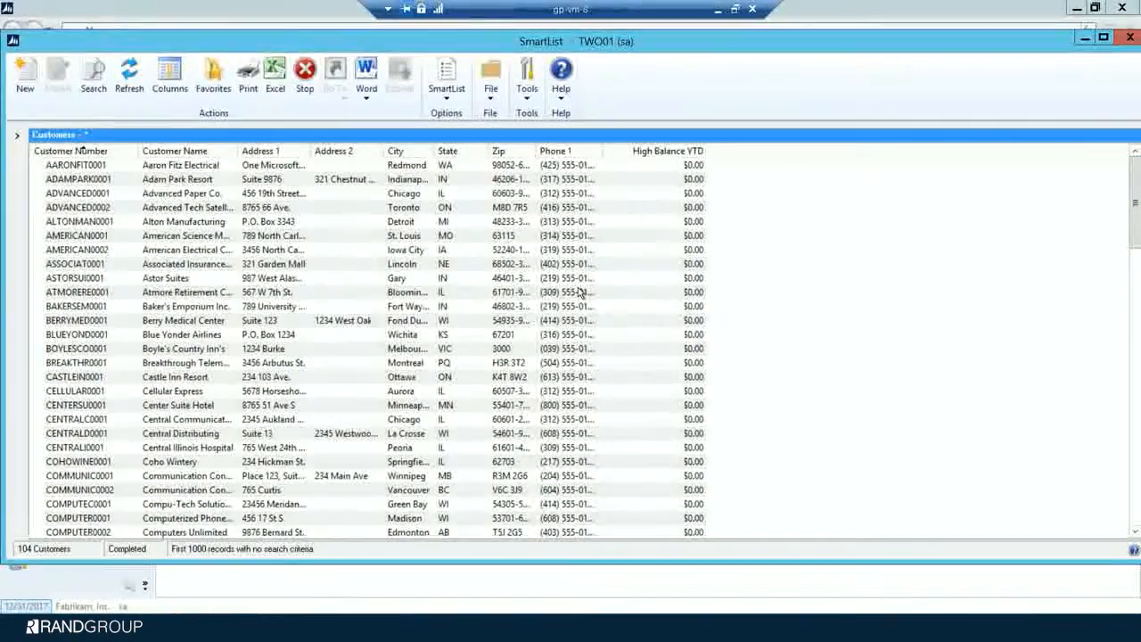
left_click(1130, 38)
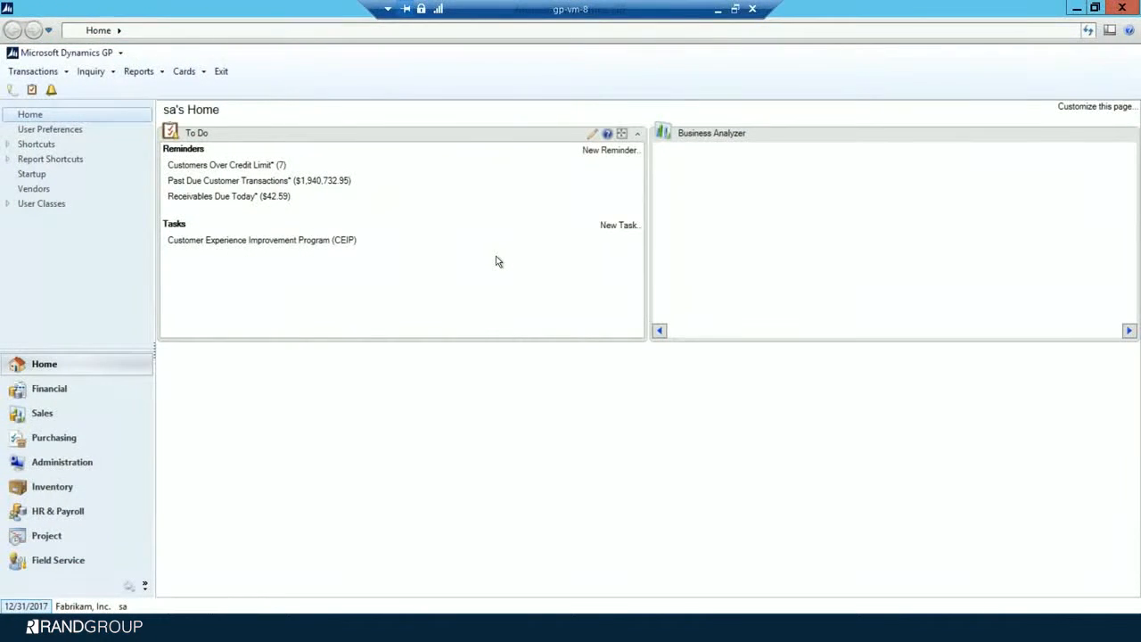